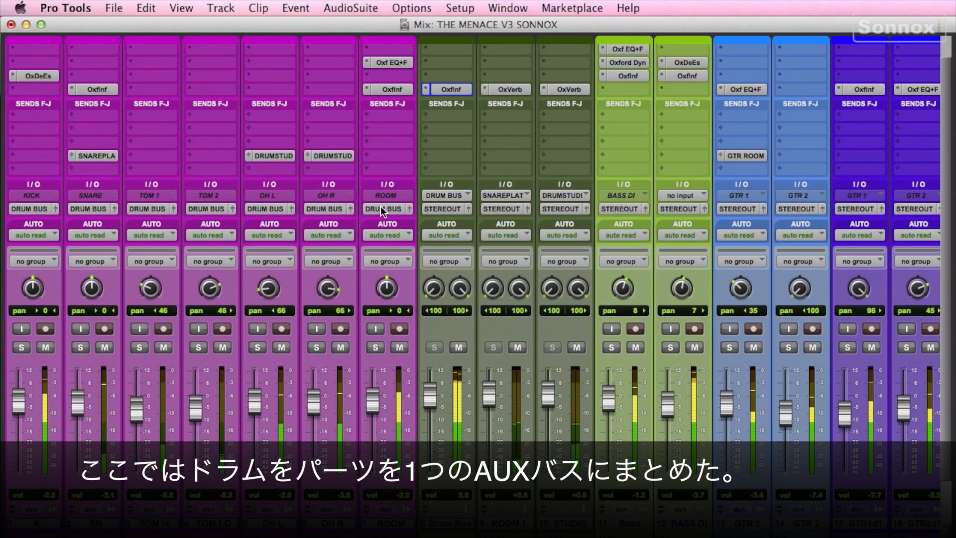
Solo the seven drum tracks from KICK to ROOM, and toggle the mute of the ROOM.1 reverb return on and off
left_click(21, 348)
left_click(81, 347)
left_click(142, 347)
left_click(198, 347)
left_click(258, 348)
left_click(316, 347)
left_click(376, 347)
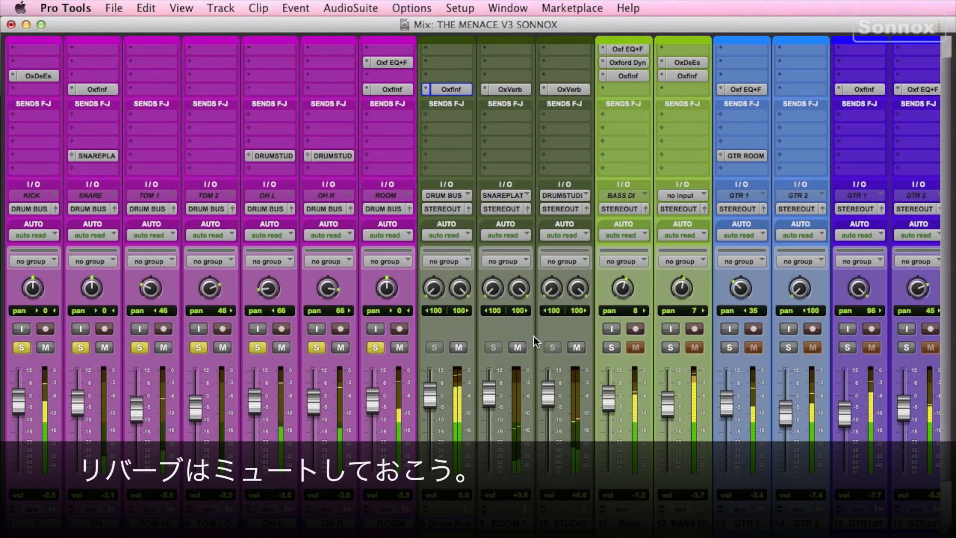
left_click(518, 347)
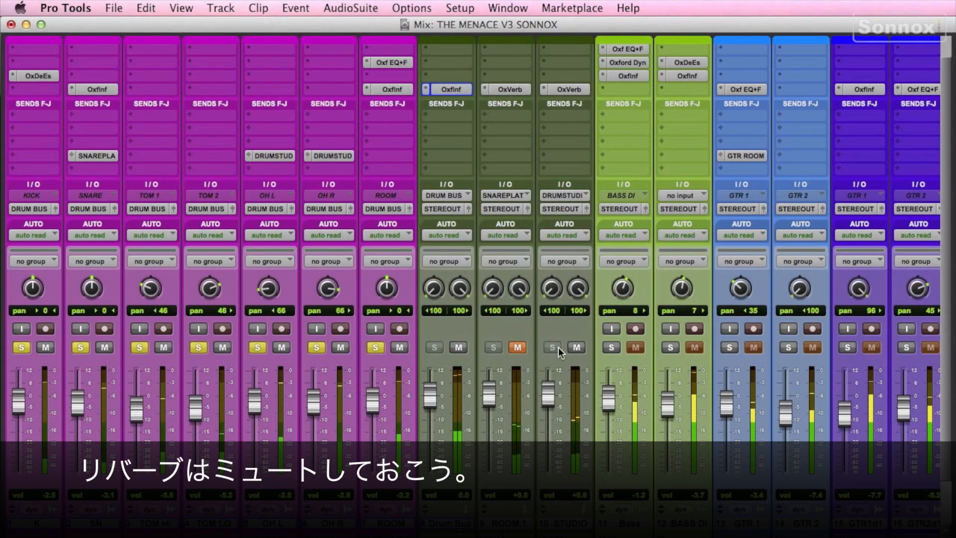
left_click(518, 348)
Lower the input of the Drum Bus Oxford Inflator to 1.59 dBr and compare the bypassed and active sound
left_click(459, 90)
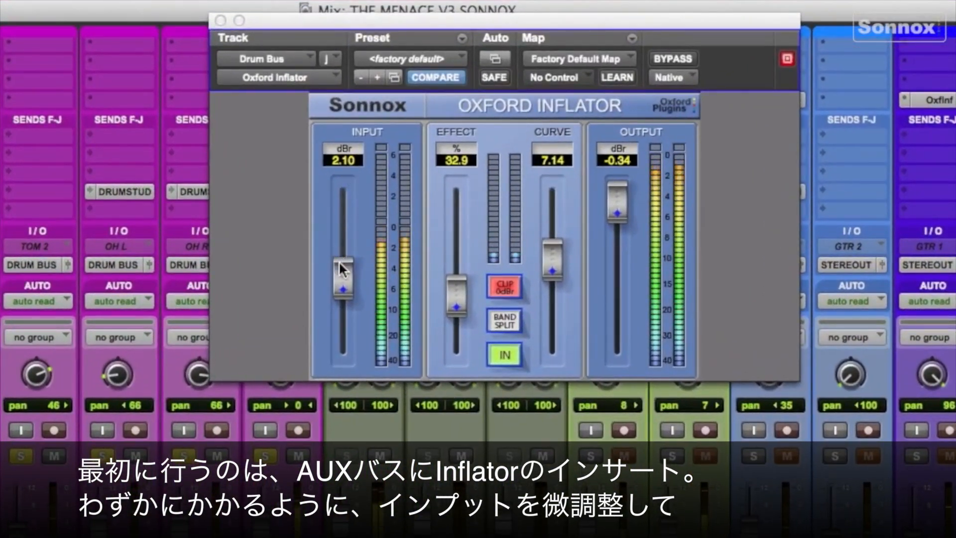
mouse_move(340, 264)
left_mouse_down()
mouse_move(342, 289)
mouse_move(341, 271)
left_mouse_up()
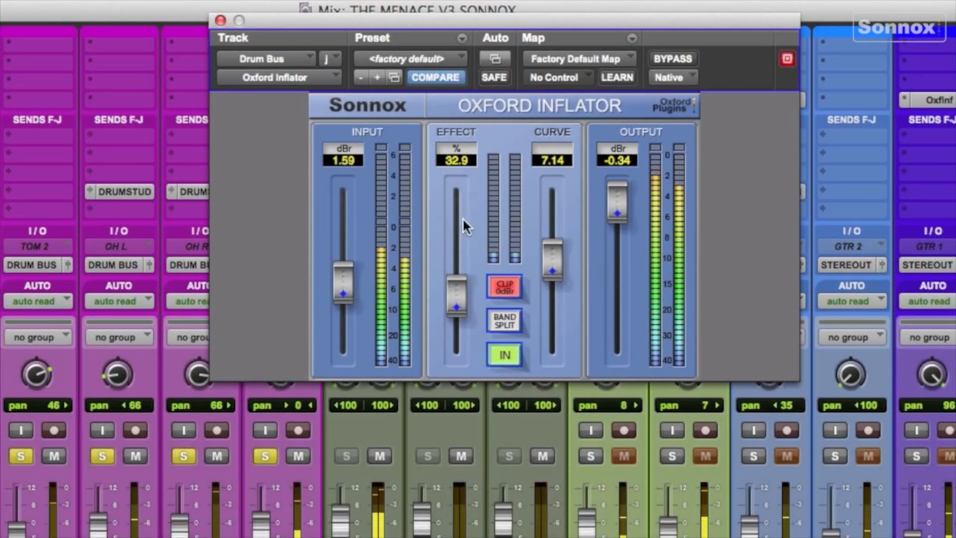
left_click(666, 59)
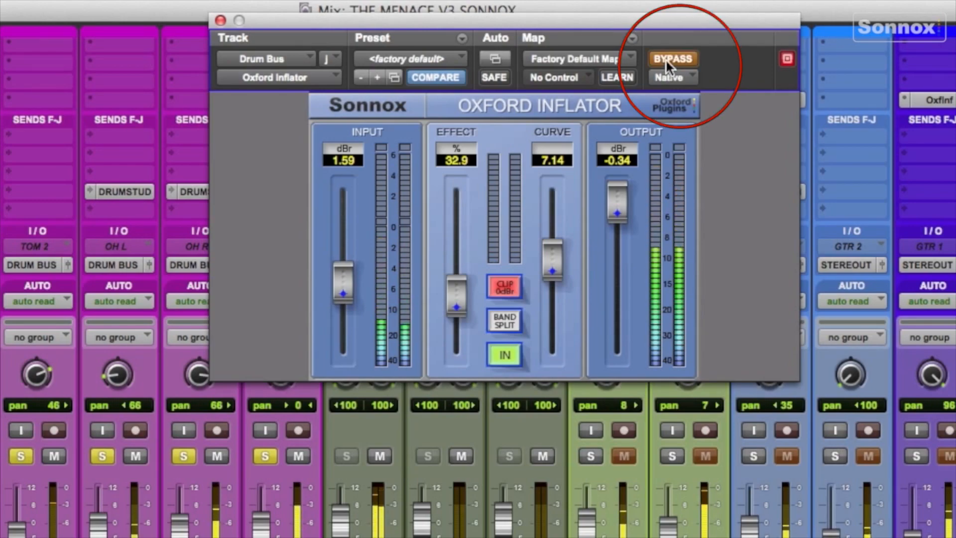
left_click(665, 58)
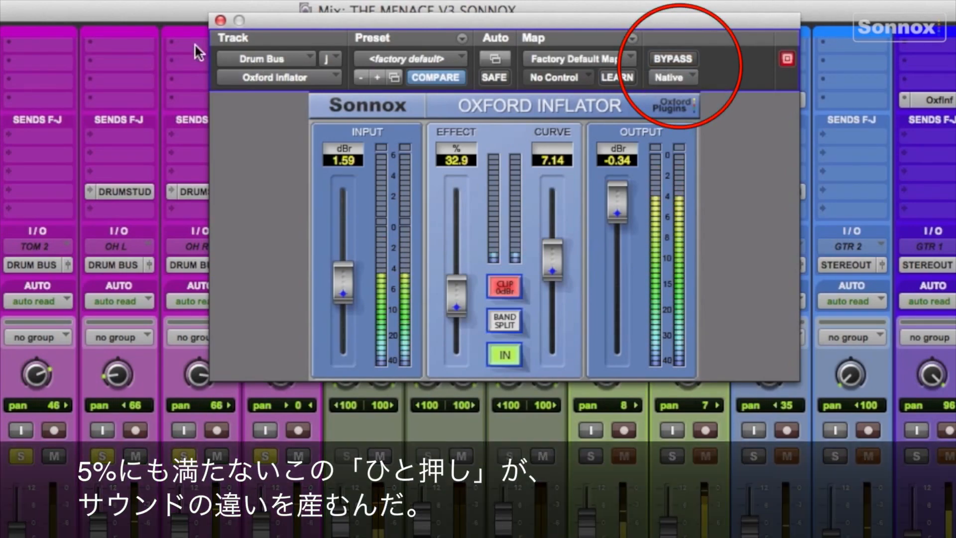
left_click(220, 20)
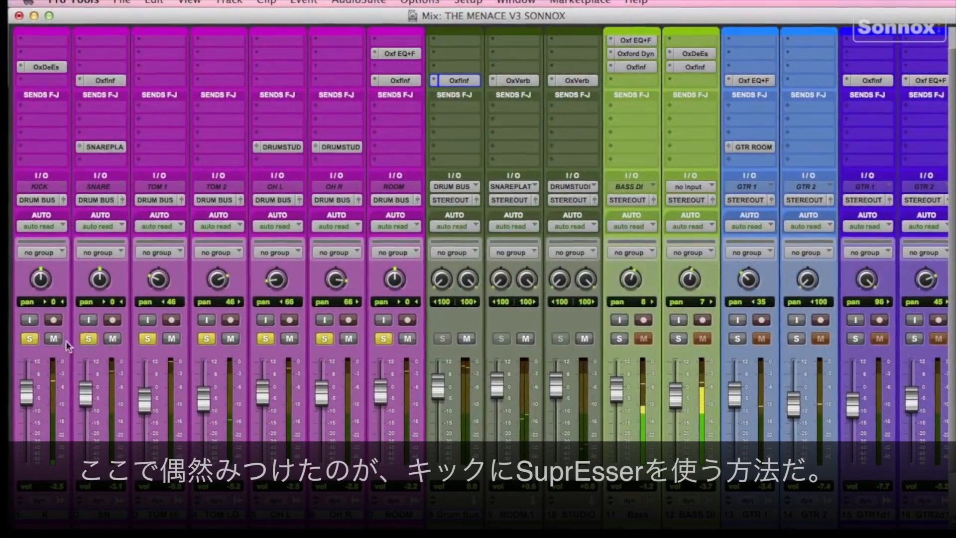
Reset the kick track's Oxford SuprEsser to the factory default and load the Sub Bass Make-up preset from the Bass Treatment category
left_click(42, 70)
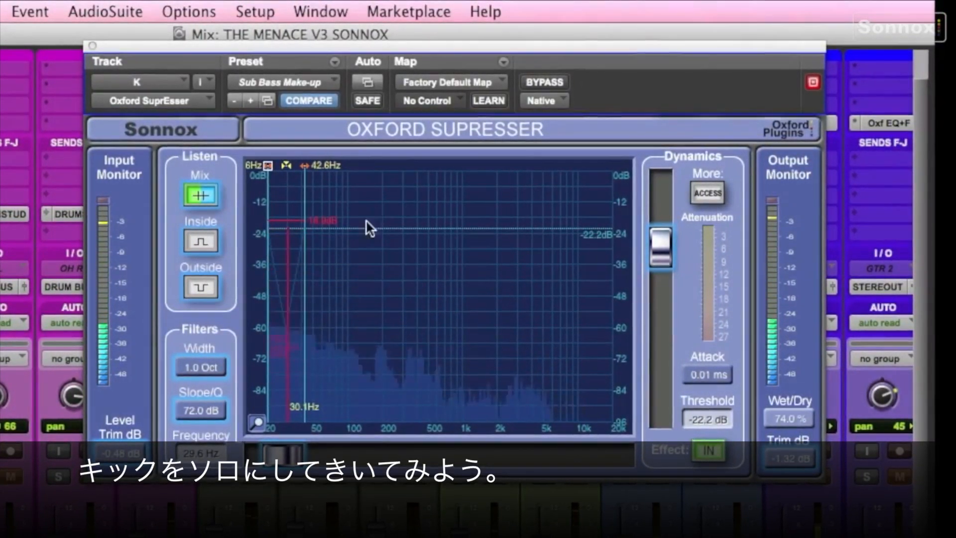
left_click(300, 77)
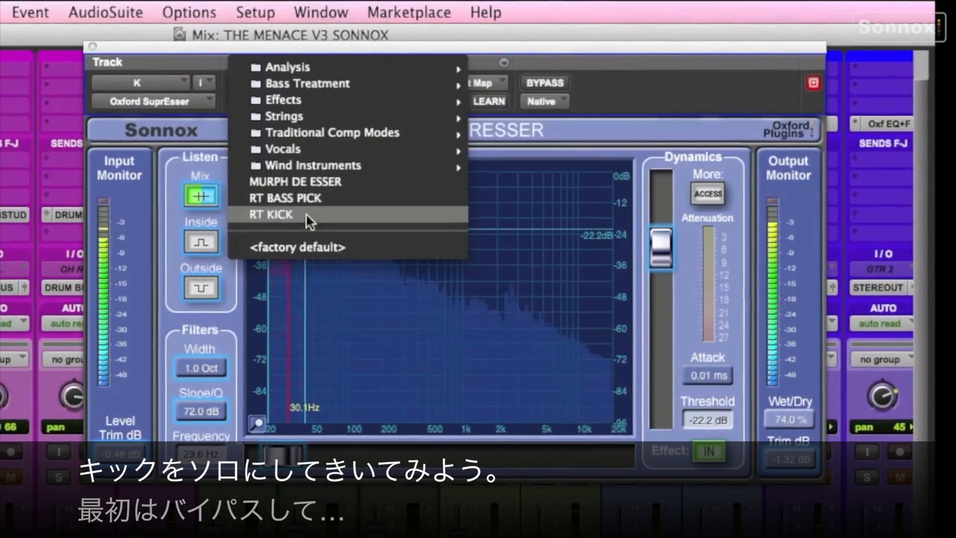
left_click(306, 246)
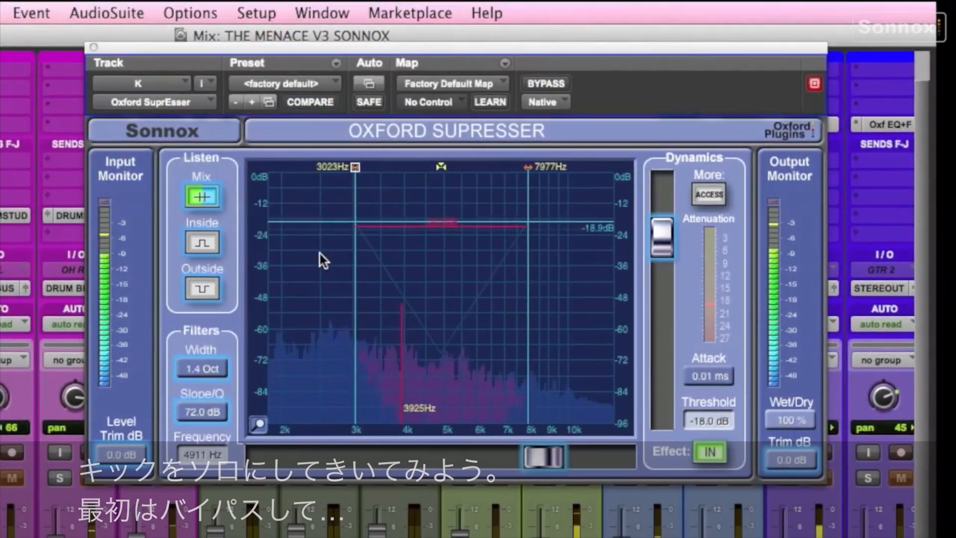
left_click(297, 81)
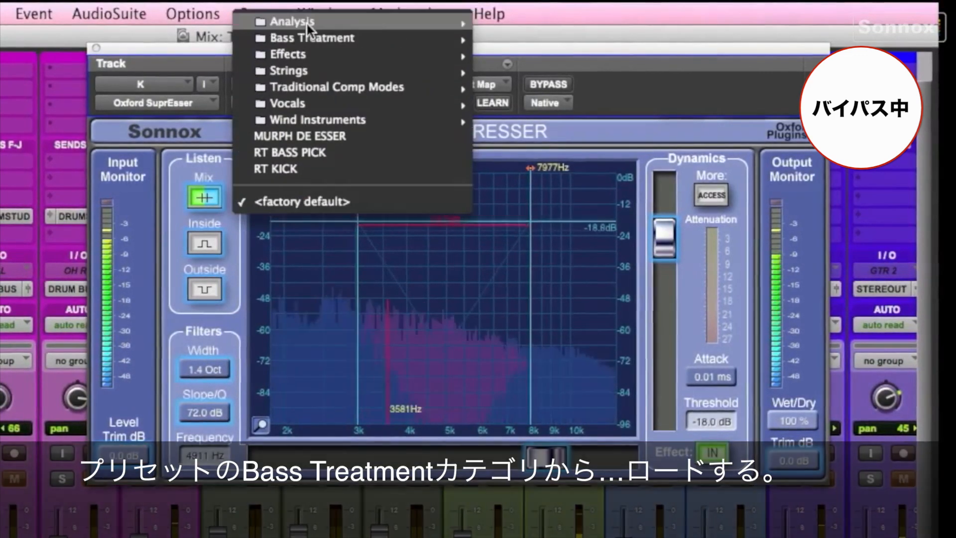
mouse_move(307, 24)
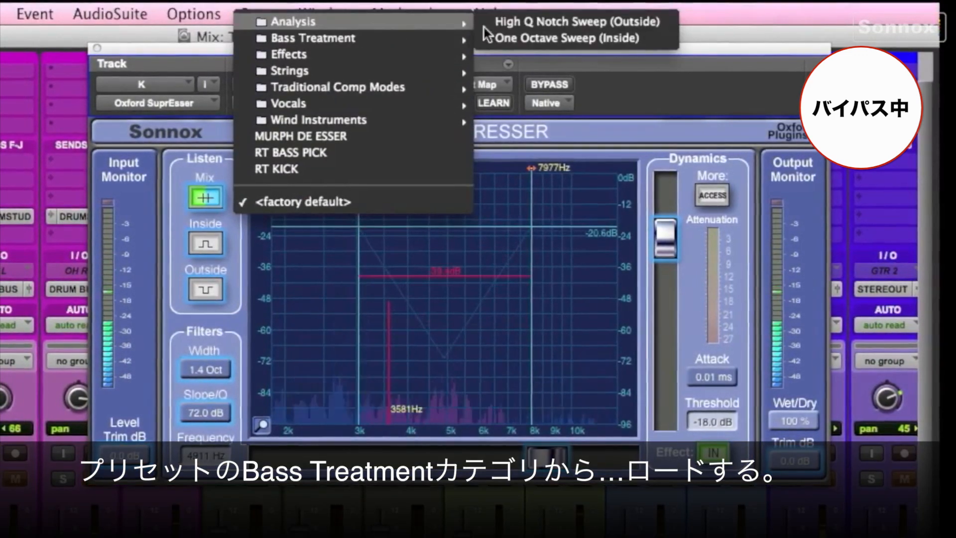
mouse_move(463, 38)
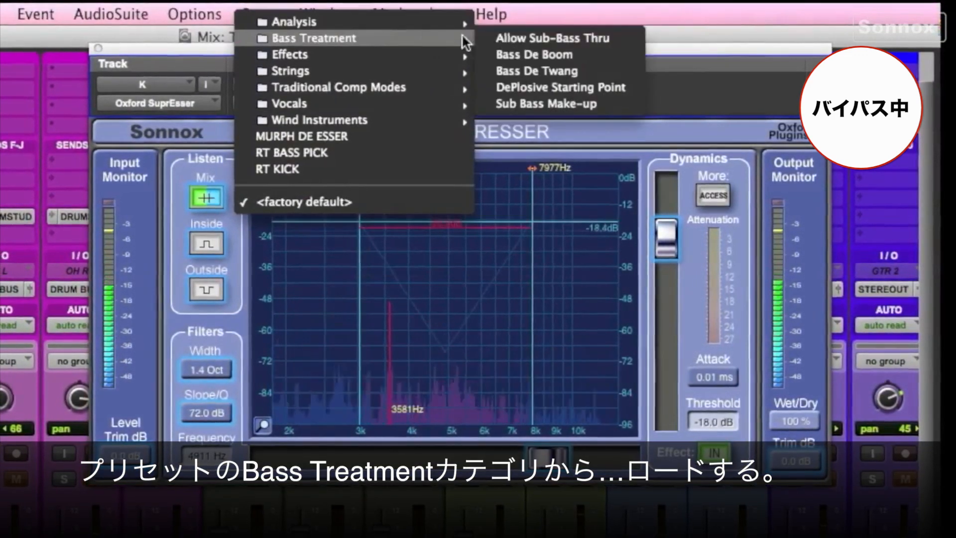
left_click(568, 103)
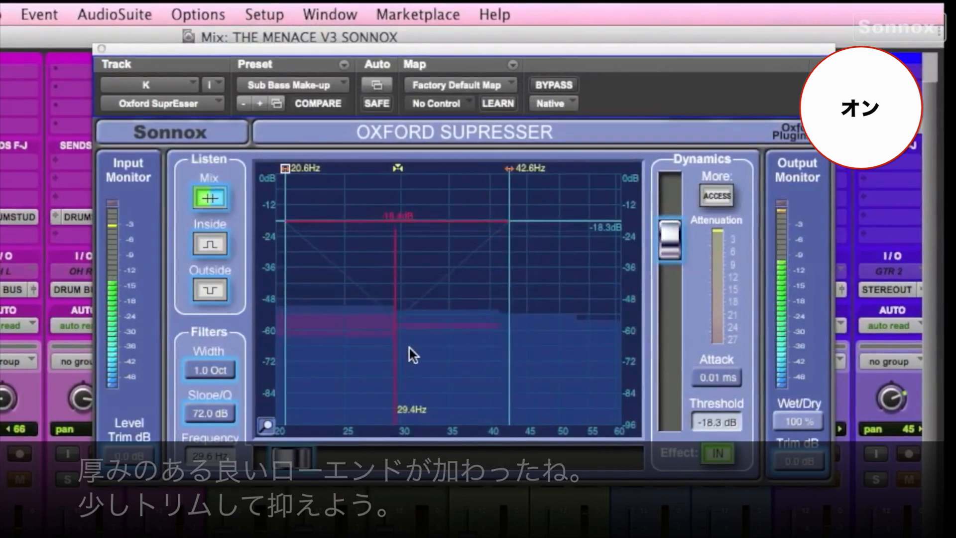
Set the kick SuprEsser's output trim to -1.14 dB and compare the bypassed and active sound
left_click_drag(794, 460, 794, 480)
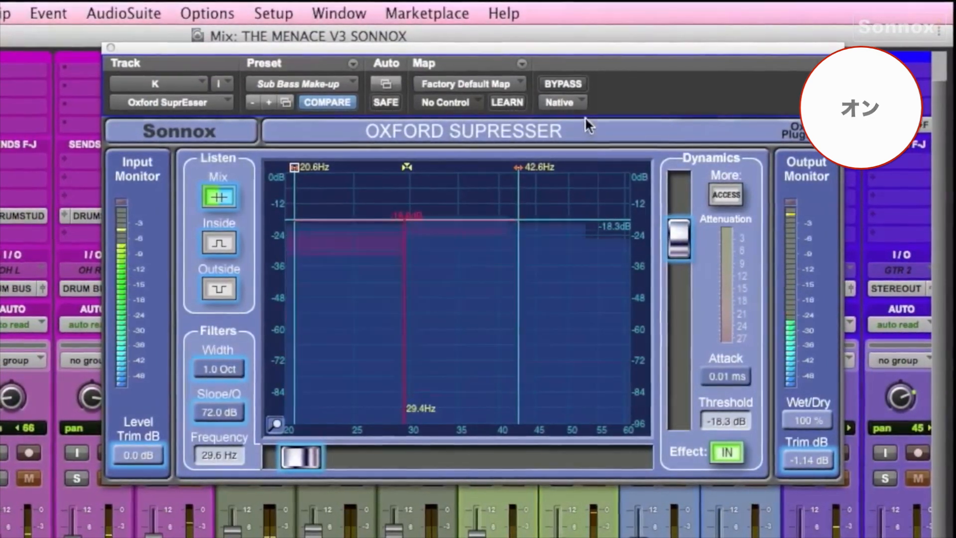
left_click(563, 83)
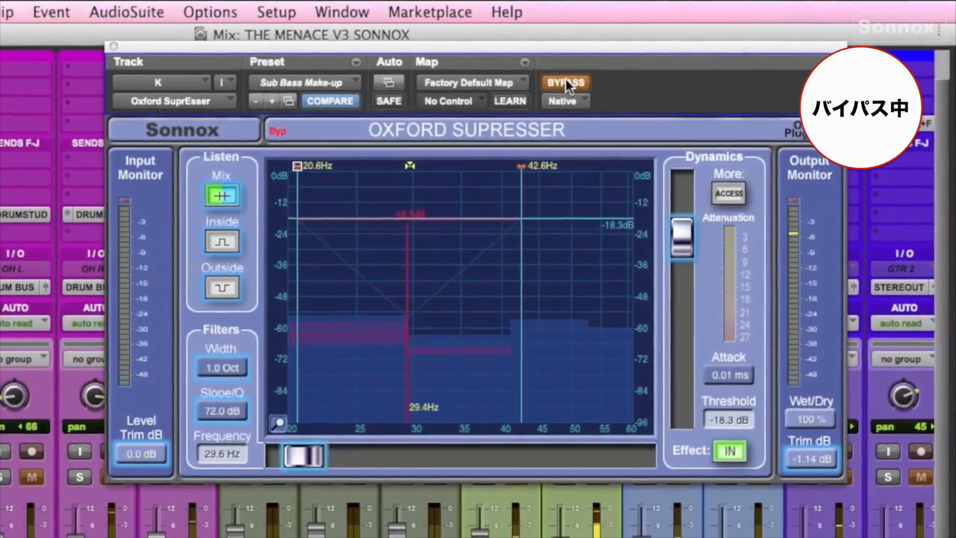
left_click(565, 81)
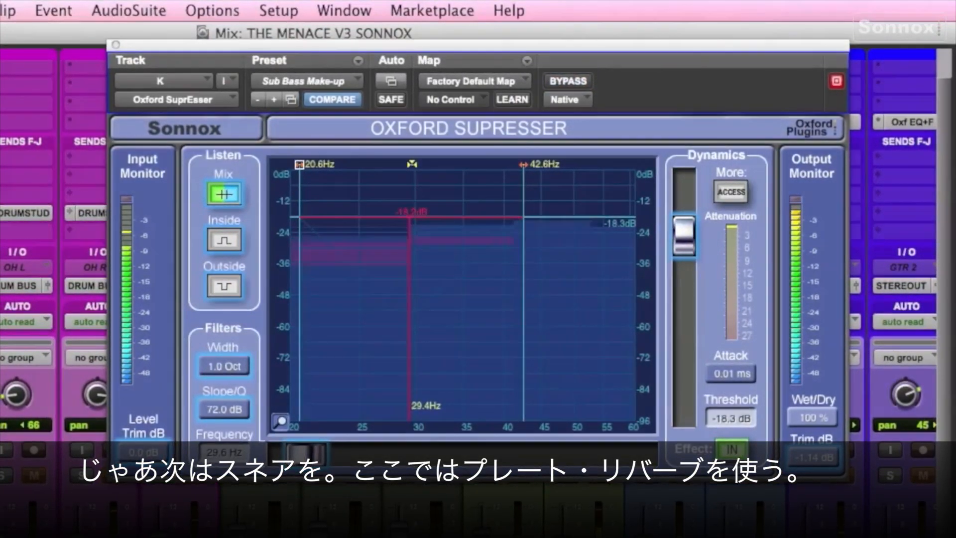
left_click(118, 44)
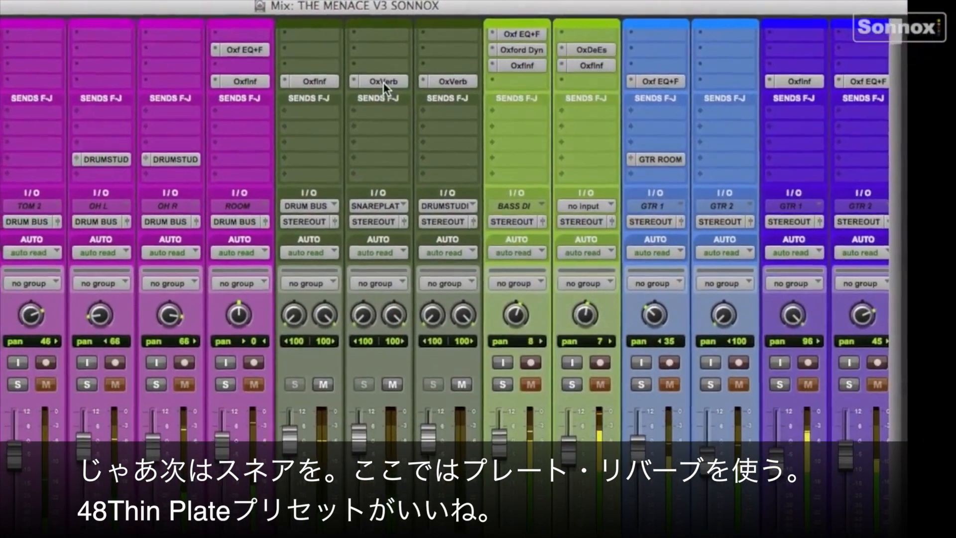
Raise the reverb time of the ROOM.1 return's Oxford Reverb to 2.0 and take the snare out of solo
left_click(368, 98)
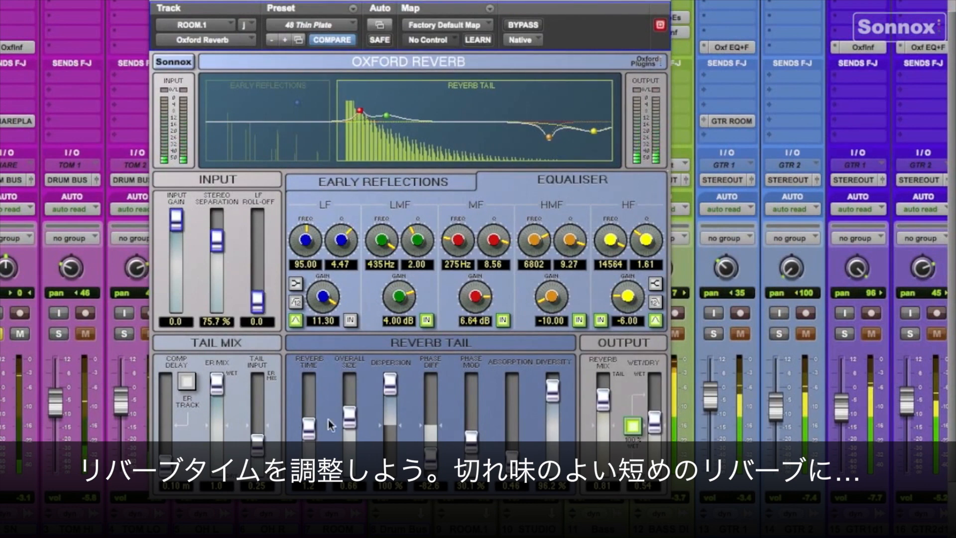
mouse_move(309, 435)
left_mouse_down()
mouse_move(309, 450)
mouse_move(308, 420)
left_mouse_up()
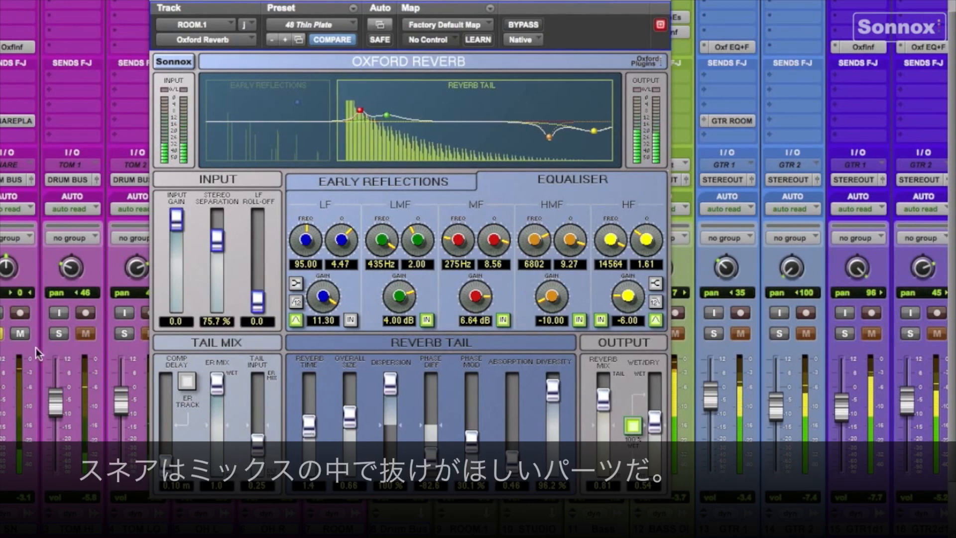
left_click(2, 334)
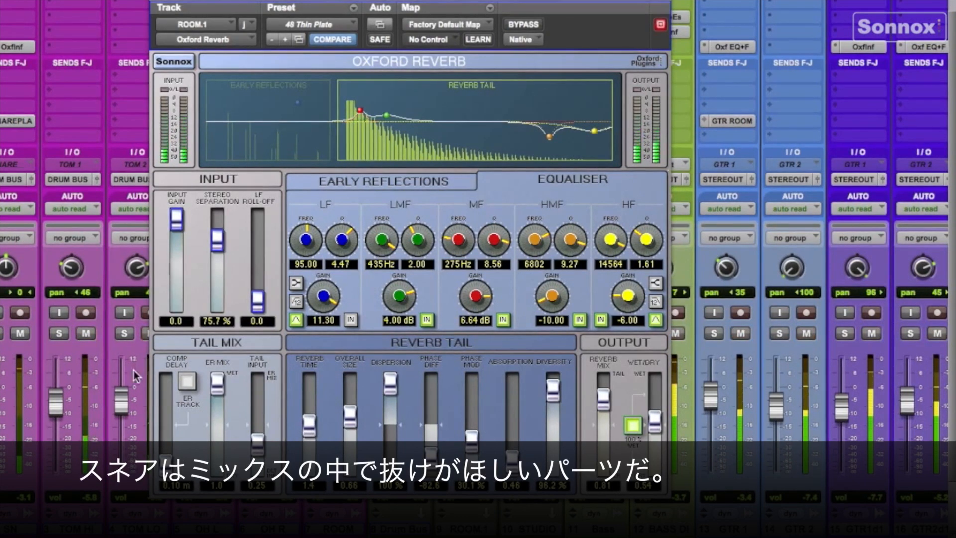
left_click_drag(309, 420, 310, 411)
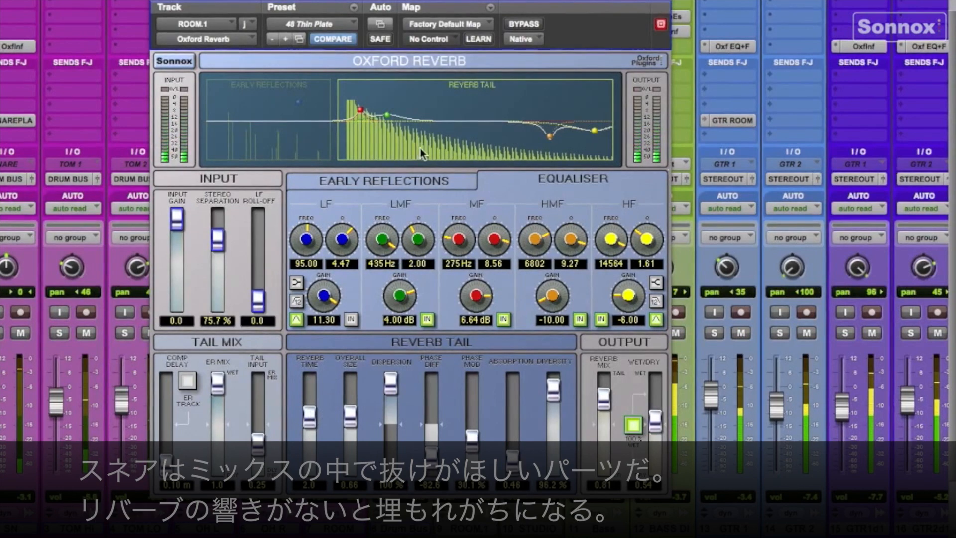
Compare the ROOM.1 reverb bypassed and active, and check the snare track's send to SNARE PLATE
left_click(522, 23)
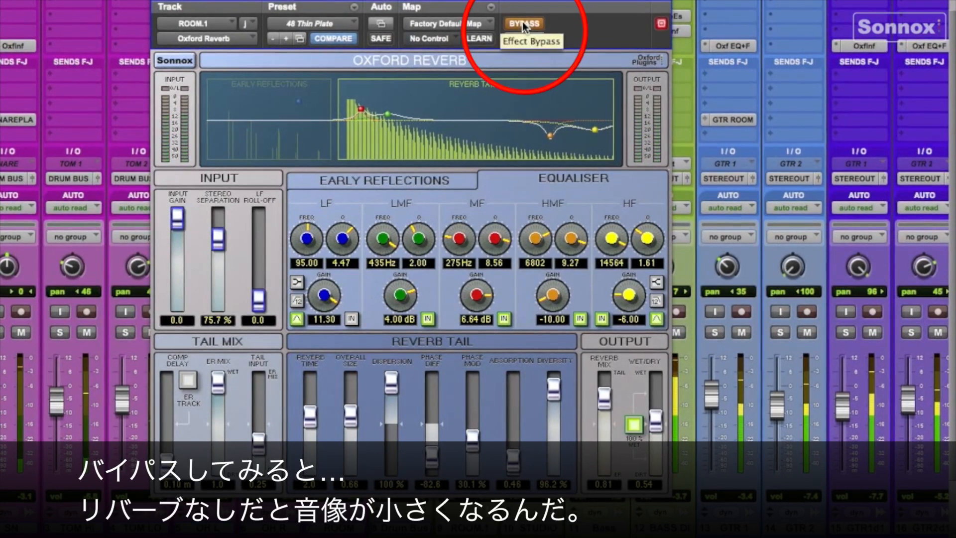
left_click(522, 22)
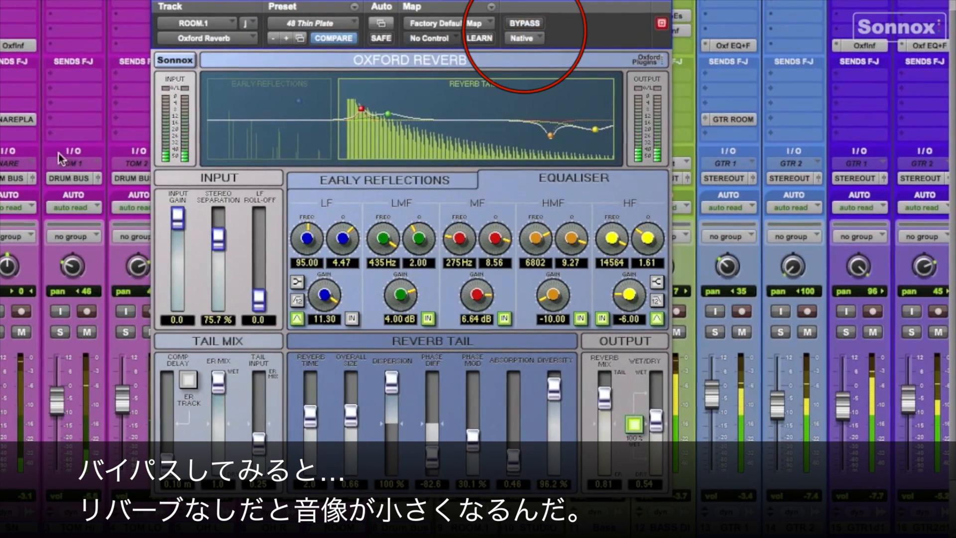
left_click(24, 120)
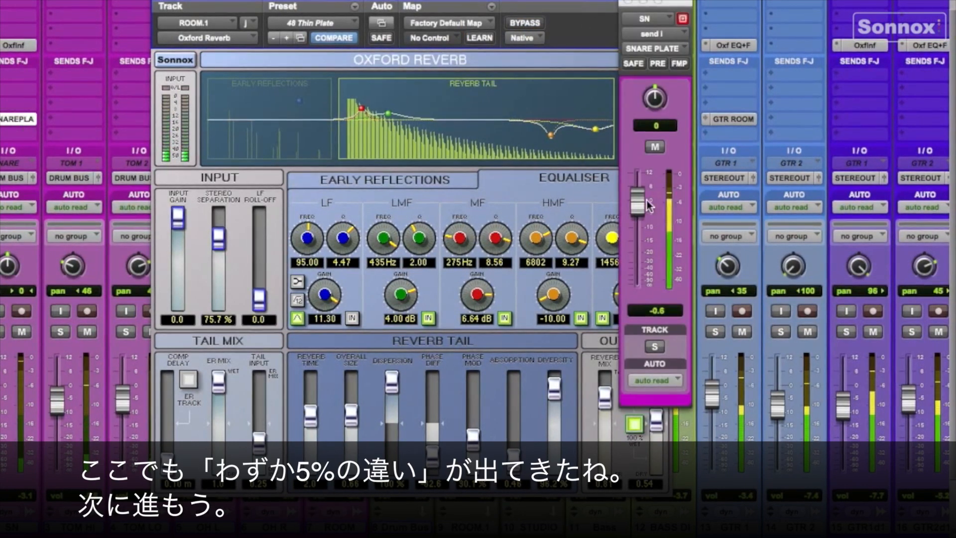
left_click(628, 3)
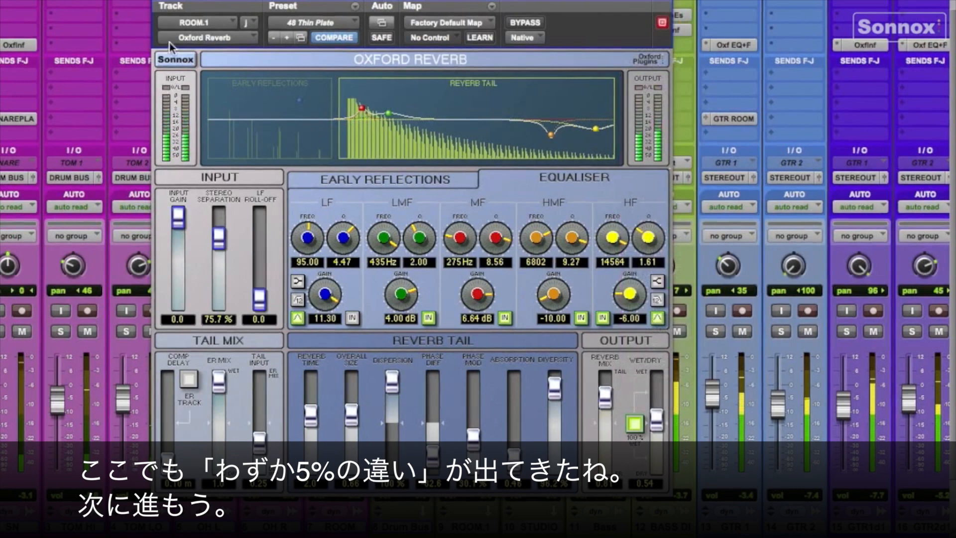
left_click(162, 4)
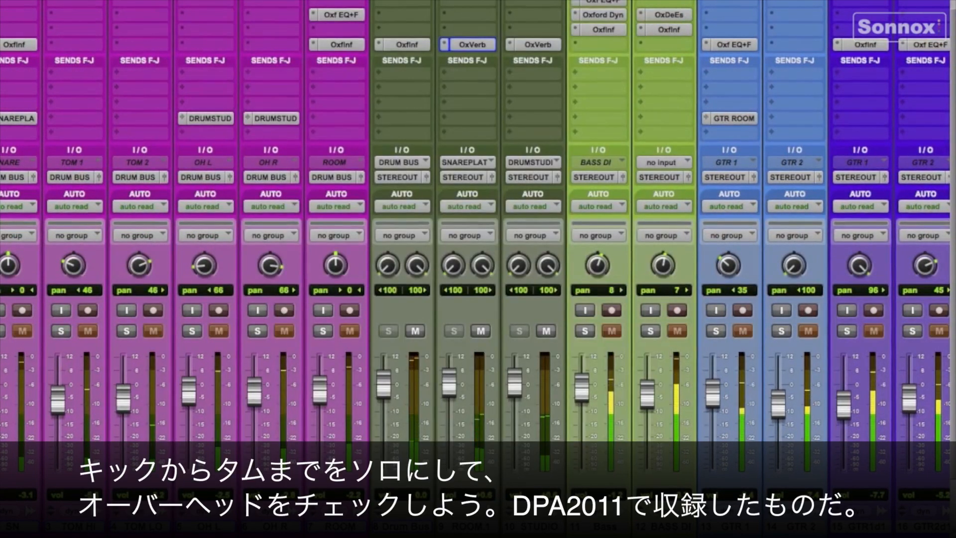
Solo both tom tracks along with the overheads, and narrow the solo down to only OH L and OH R
left_click(62, 332)
left_click(127, 332)
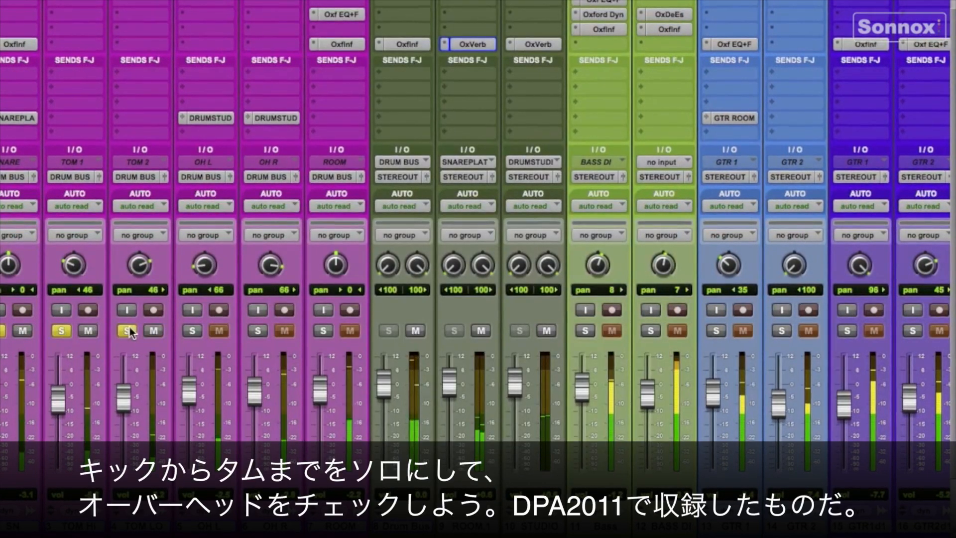
left_click(193, 331)
left_click(258, 331)
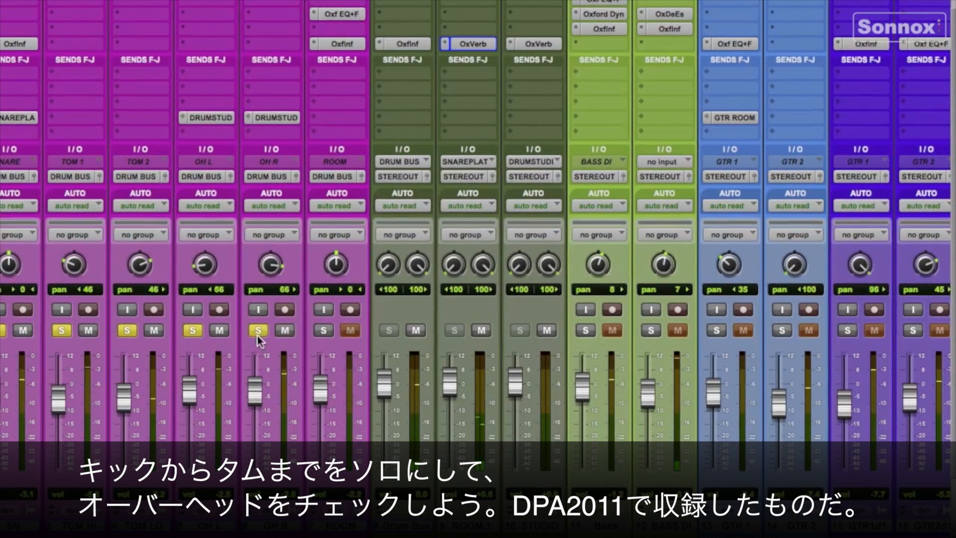
left_click(128, 331, "alt")
left_click(196, 332)
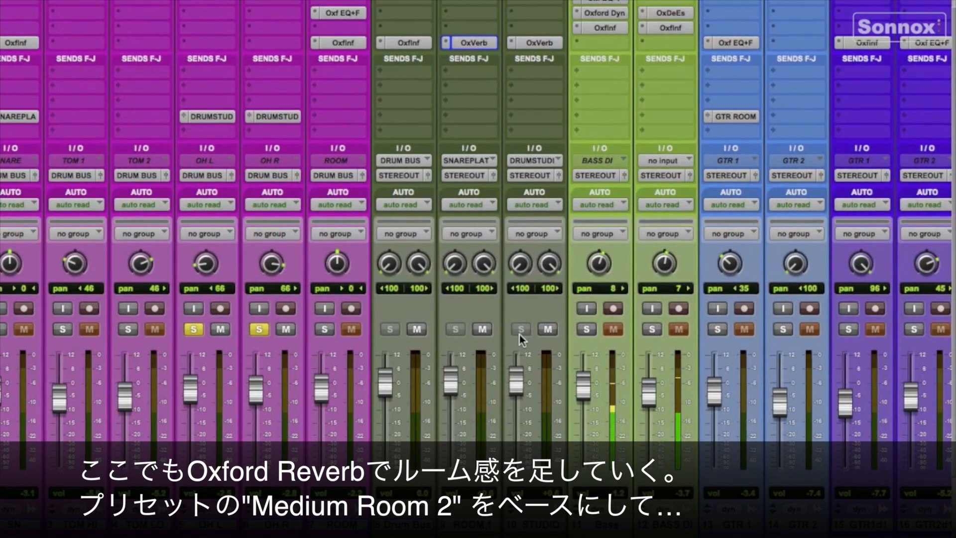
Examine the Oxford Reverb on the STUDIO return and compare the overheads with that return muted and unmuted
left_click(529, 43)
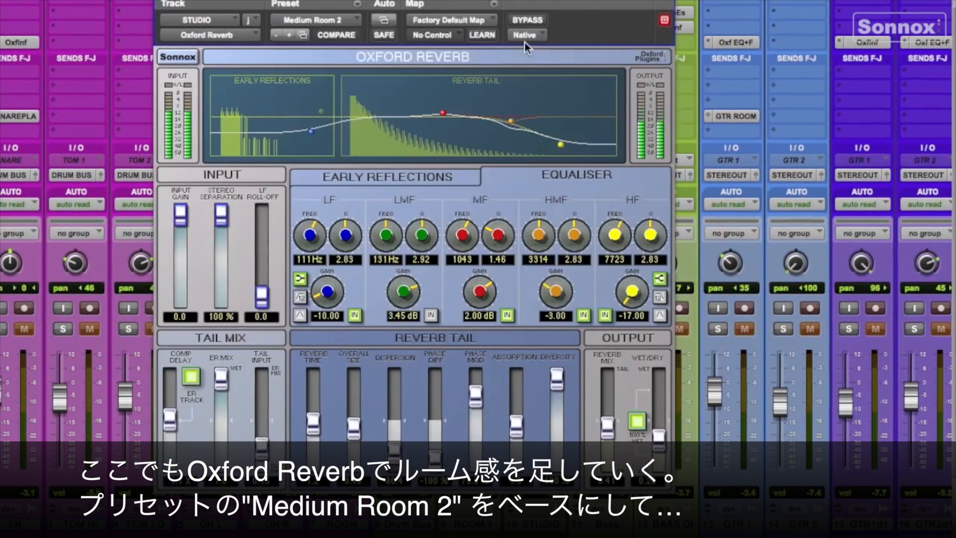
left_click_drag(353, 52, 489, 47)
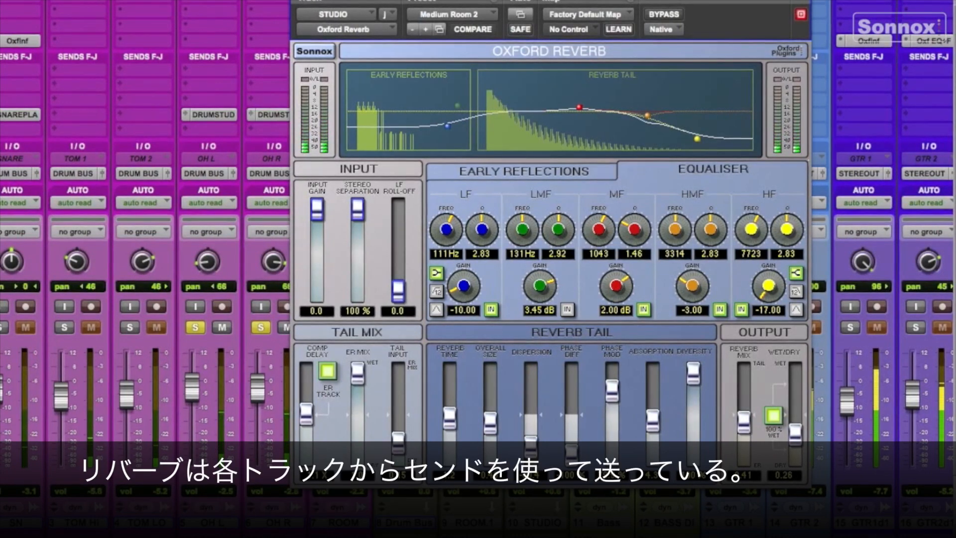
left_click(298, 1)
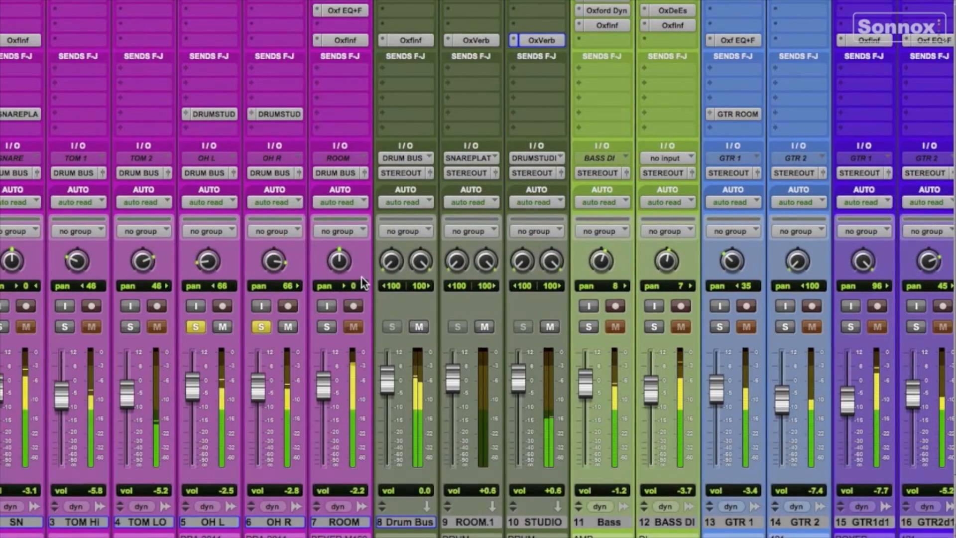
left_click(550, 327)
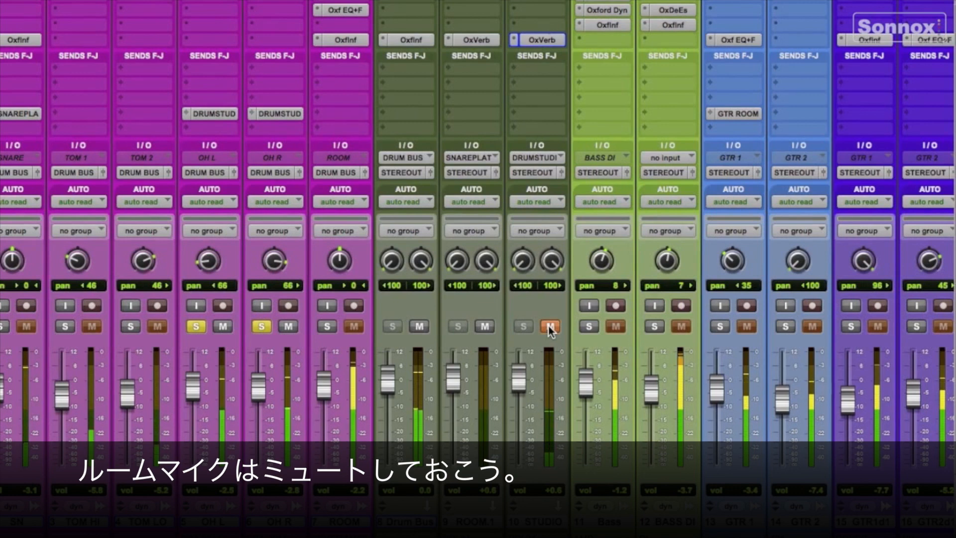
left_click(550, 328)
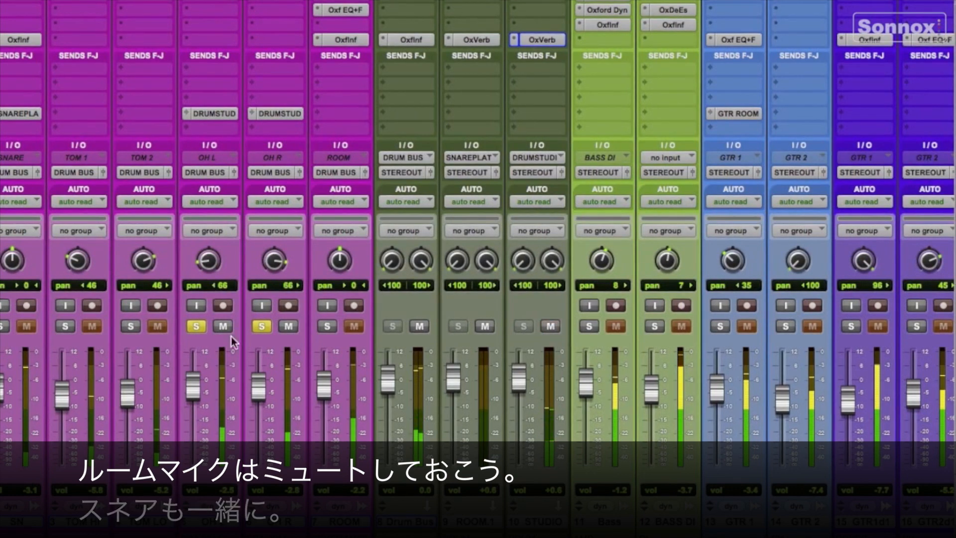
Add the snare track to the soloed overheads and mute the ROOM.1 and STUDIO reverb returns
left_click(3, 327)
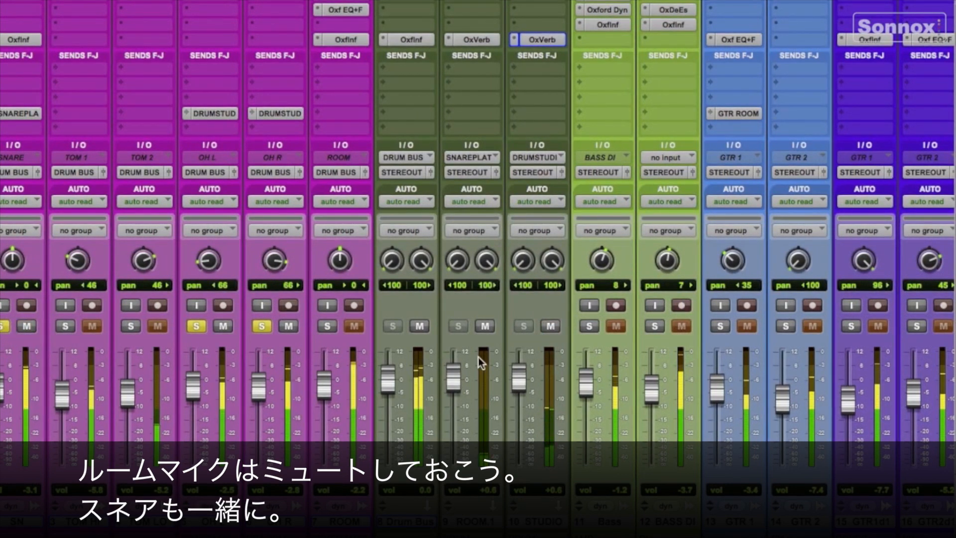
left_click(484, 327)
left_click(550, 327)
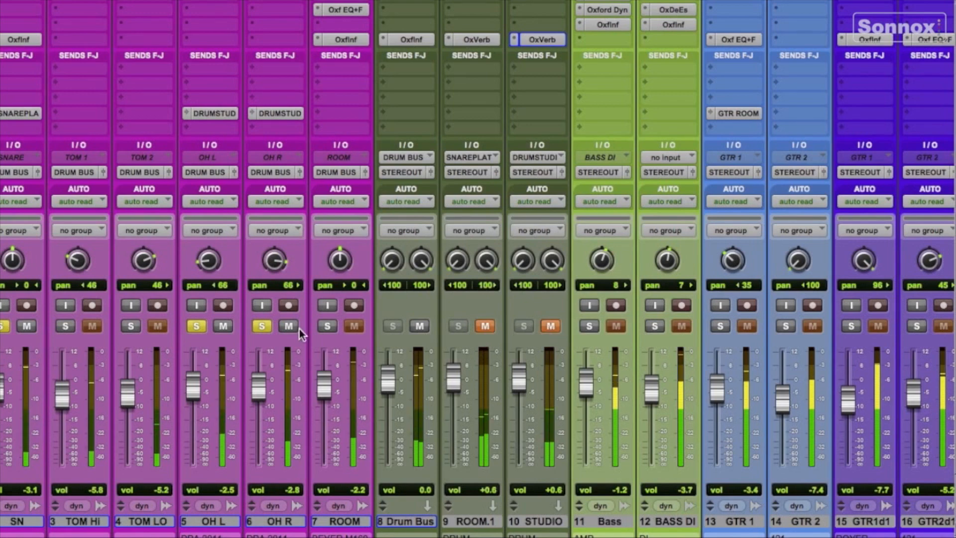
Add ROOM, TOM LO and TOM HI to the solo and audition the drums with the ROOM.1 and STUDIO returns unmuted
left_click(327, 325)
left_click(354, 326)
left_click(131, 326)
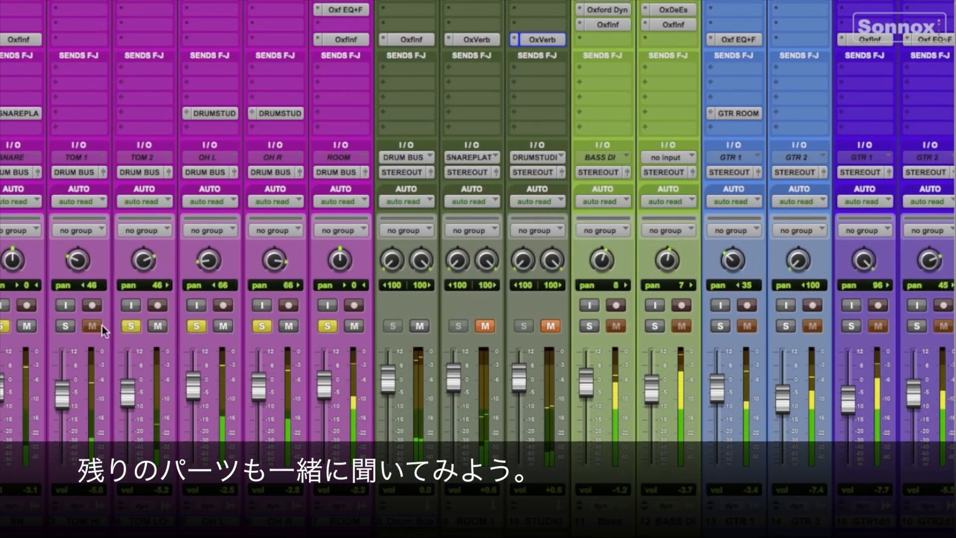
left_click(65, 327)
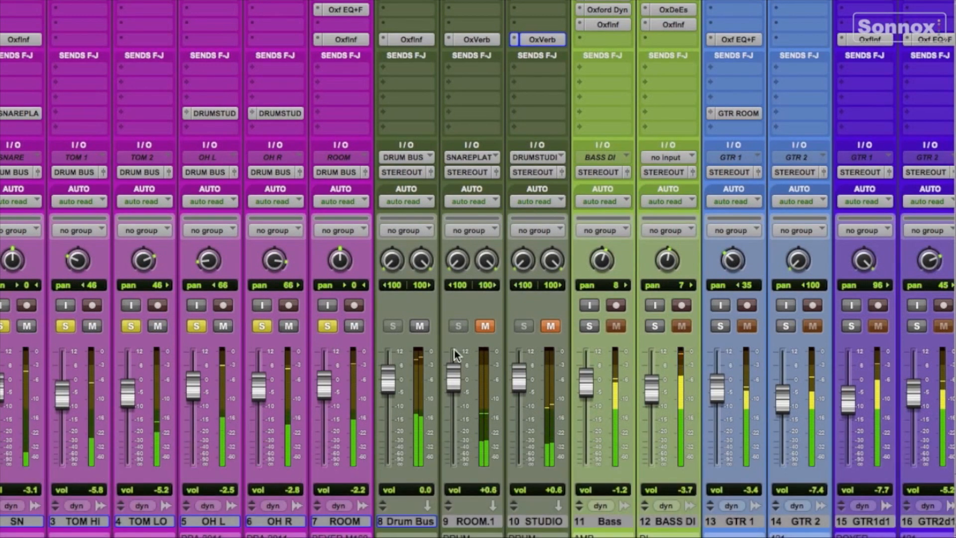
left_click(485, 327)
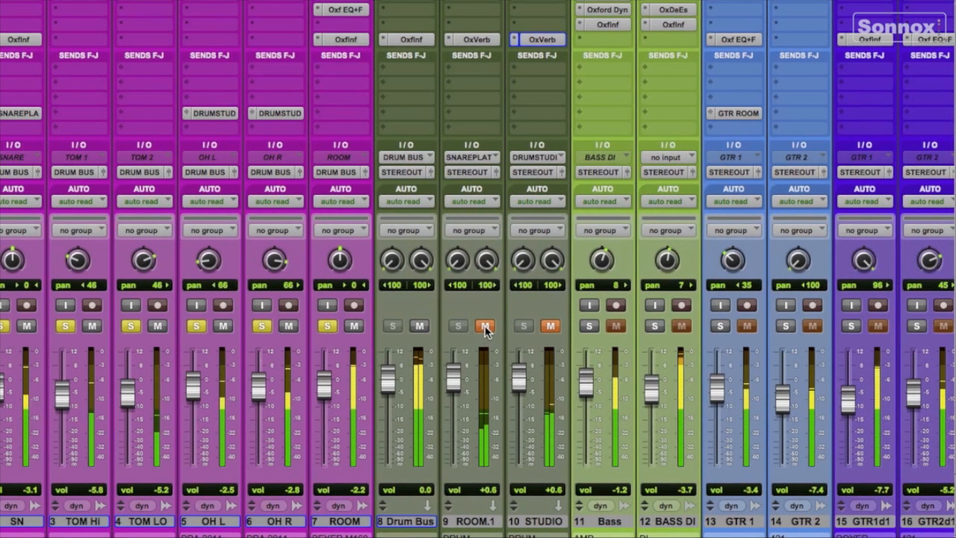
left_click(550, 327)
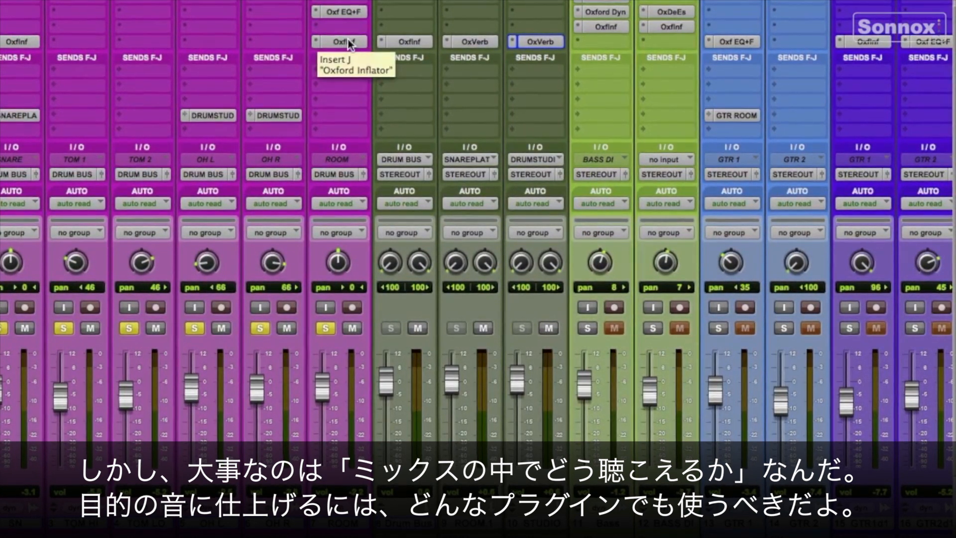
Check the snare's Inflator insert, clear all solos and solo only the ROOM track
left_click(20, 42)
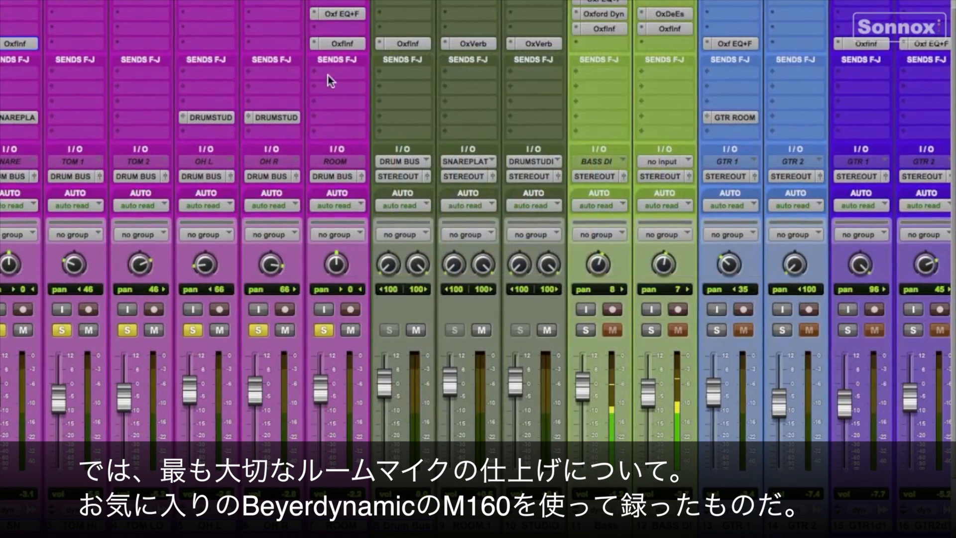
left_click(323, 330)
left_click(323, 331, "alt")
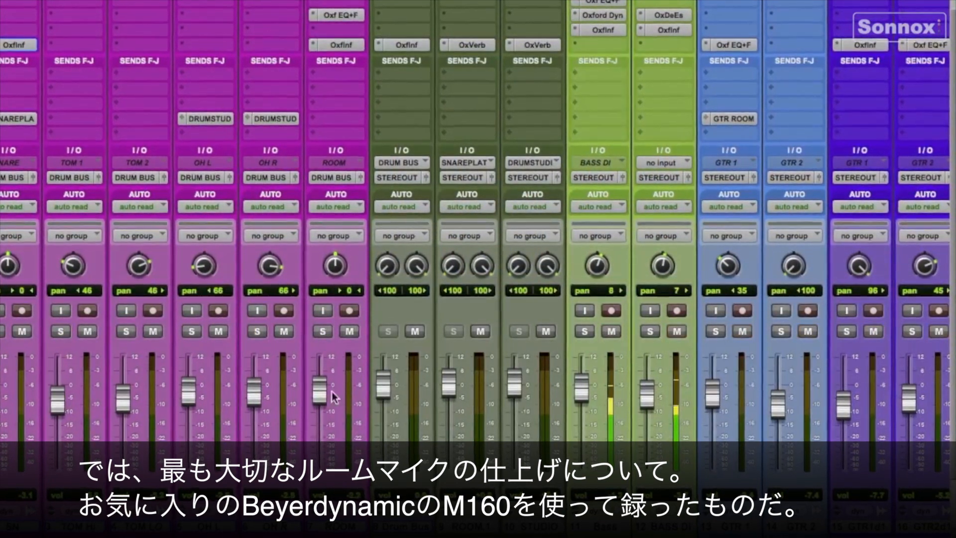
left_click(323, 331)
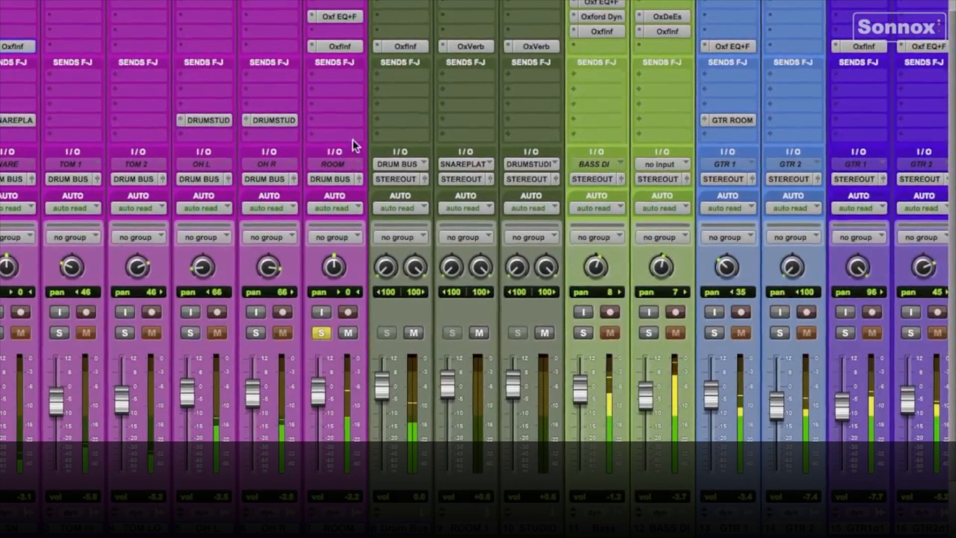
Open the Oxford Inflator on the ROOM track and, during playback, try its input at 1.20 and 4.54 dBr
left_click(341, 47)
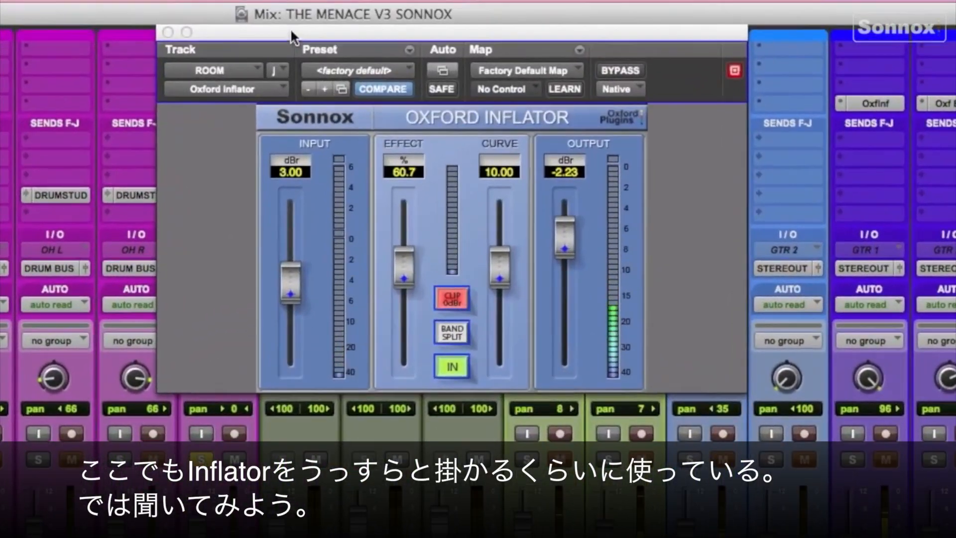
left_click_drag(300, 33, 432, 106)
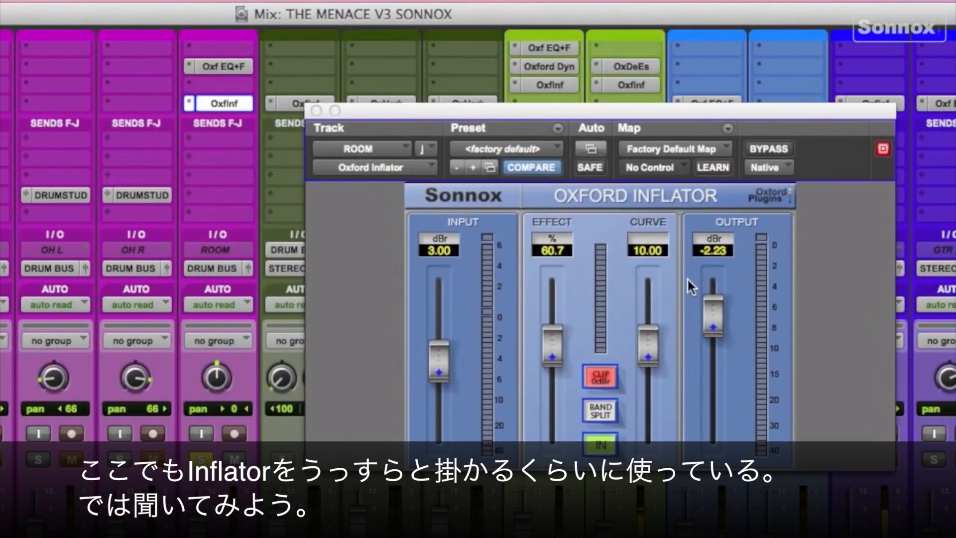
key("space")
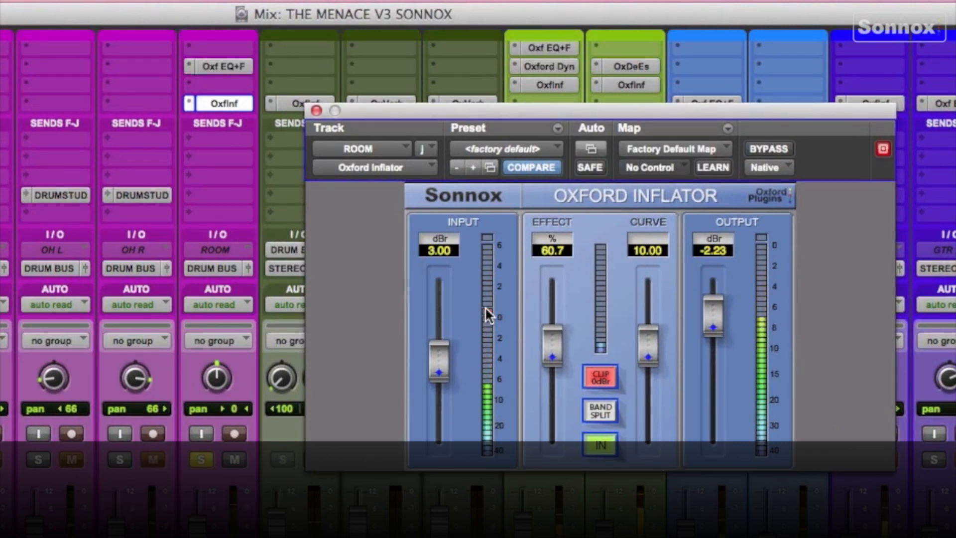
left_click_drag(441, 357, 438, 372)
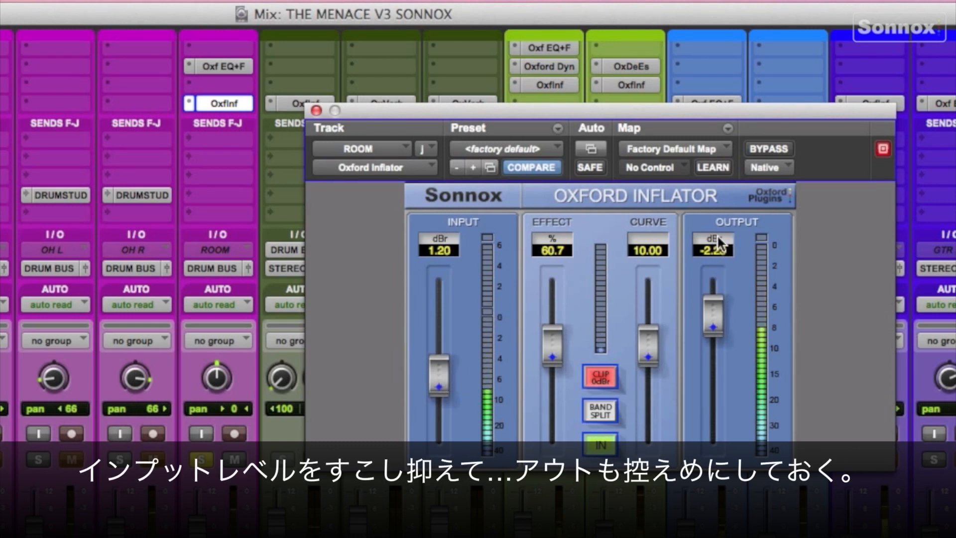
left_click_drag(438, 362, 449, 312)
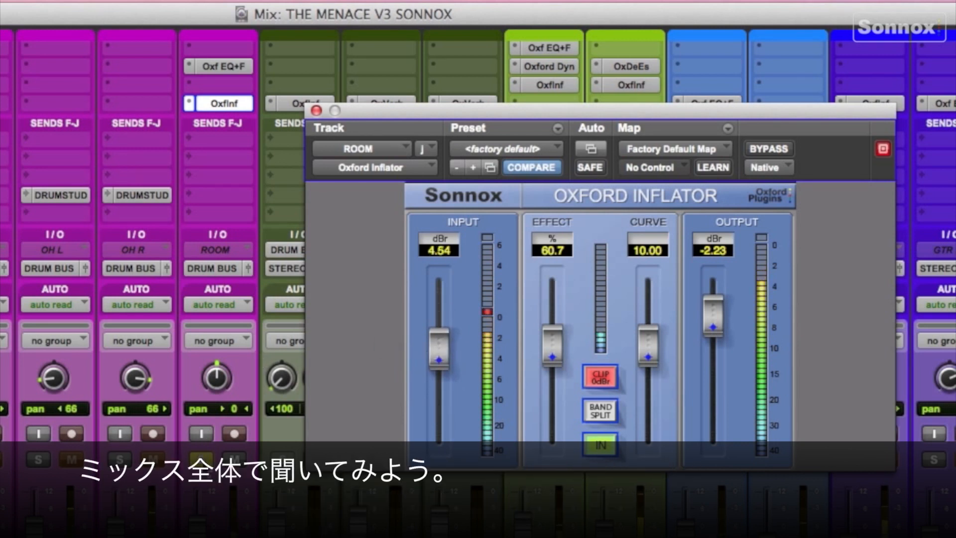
Bring the ROOM track back into the full mix with its Inflator input at 3.90 dBr and its fader at -1.6
left_click(201, 459)
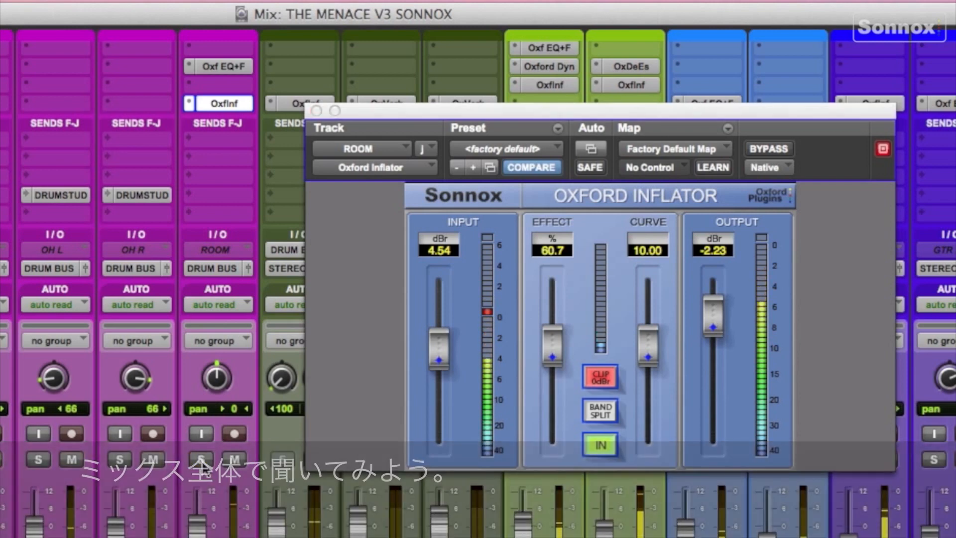
left_click_drag(438, 366, 441, 363)
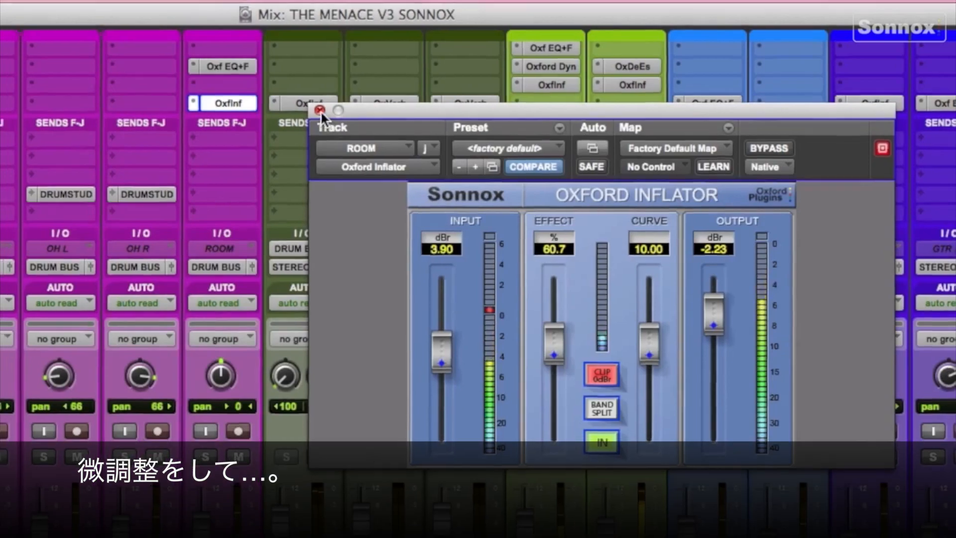
left_click(317, 110)
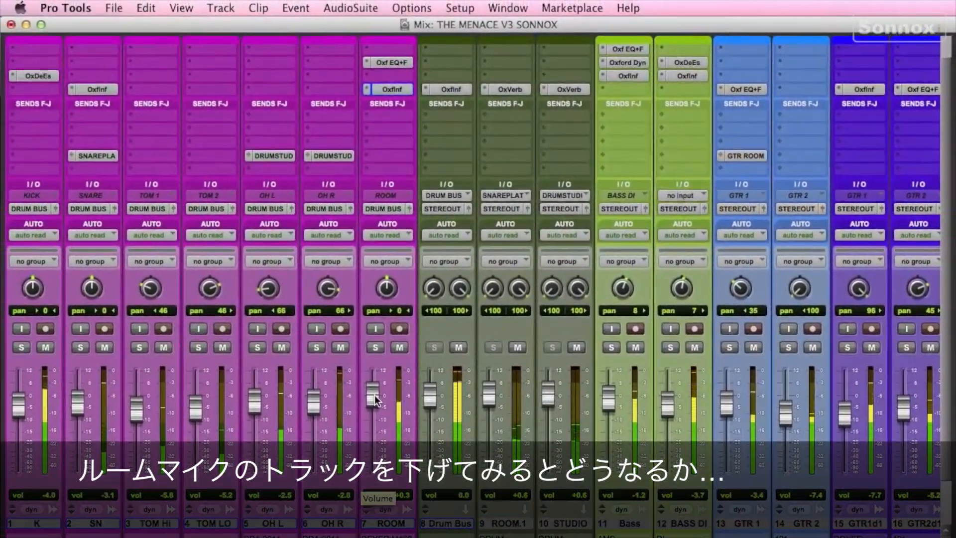
mouse_move(374, 409)
left_mouse_down()
mouse_move(375, 433)
mouse_move(380, 396)
left_mouse_up()
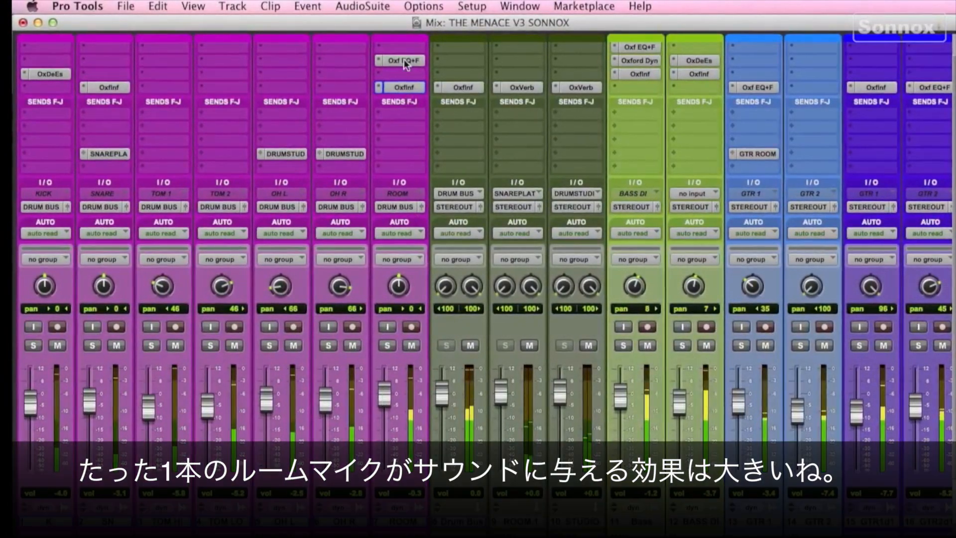
Open the Oxford EQ & Filters on the ROOM track, clear of its channel strip, and solo the track
left_click(404, 61)
left_click_drag(495, 88, 343, 57)
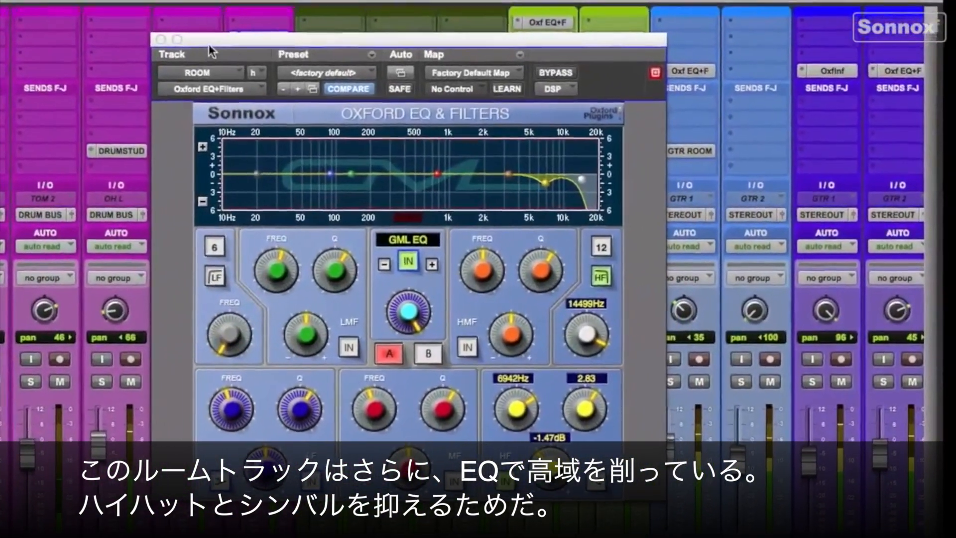
left_click_drag(208, 44, 324, 14)
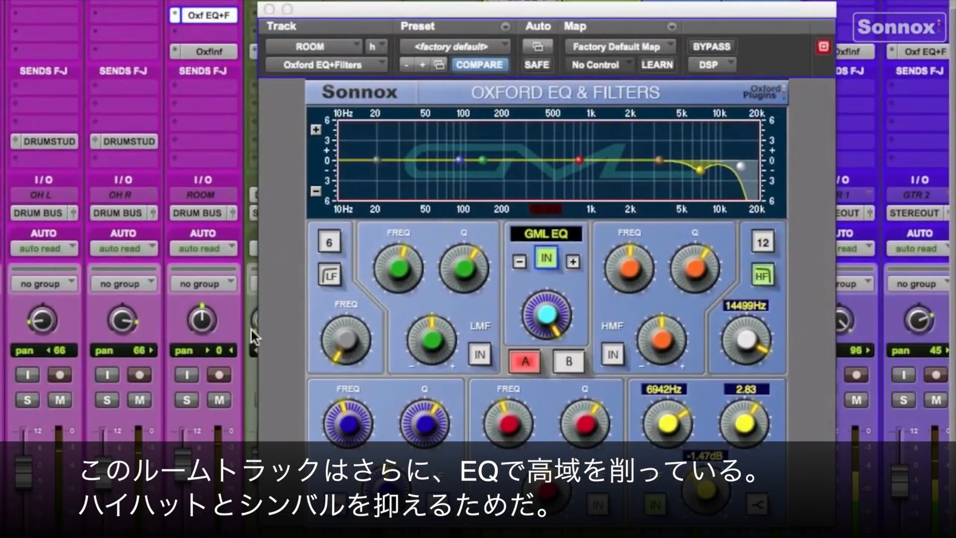
left_click(187, 399)
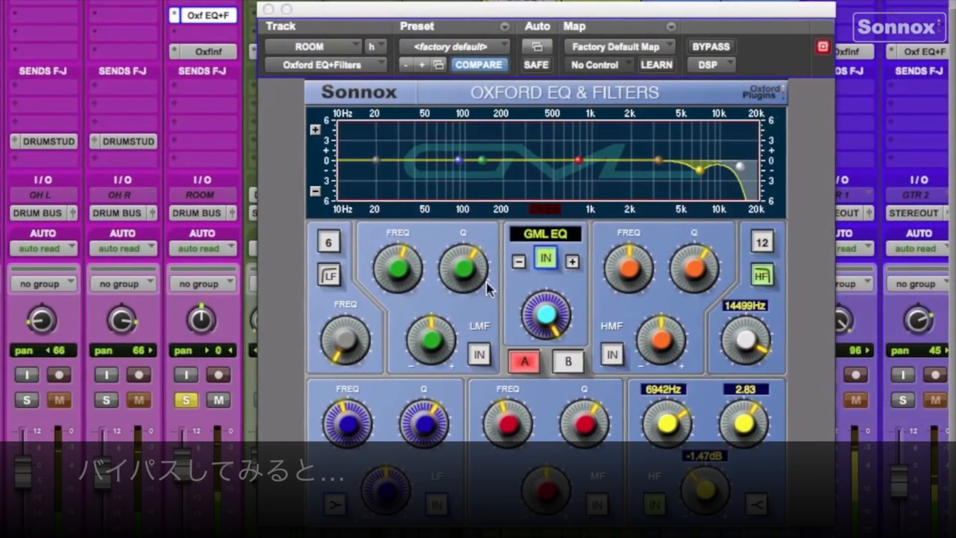
Compare the ROOM EQ bypassed, and set its HF band to -4.41 dB at 6773 Hz and its 18 dB high-cut filter to 13011 Hz
left_click(707, 48)
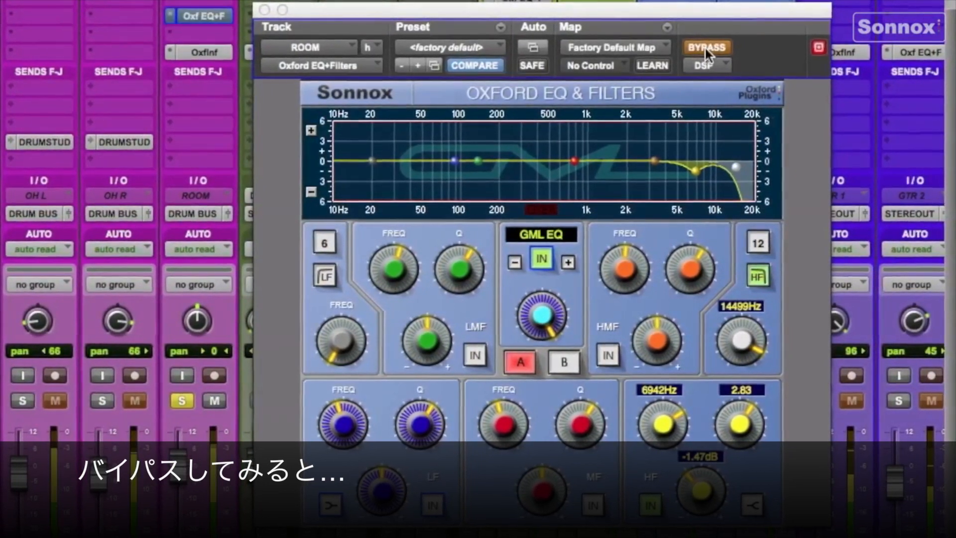
left_click_drag(695, 170, 728, 170)
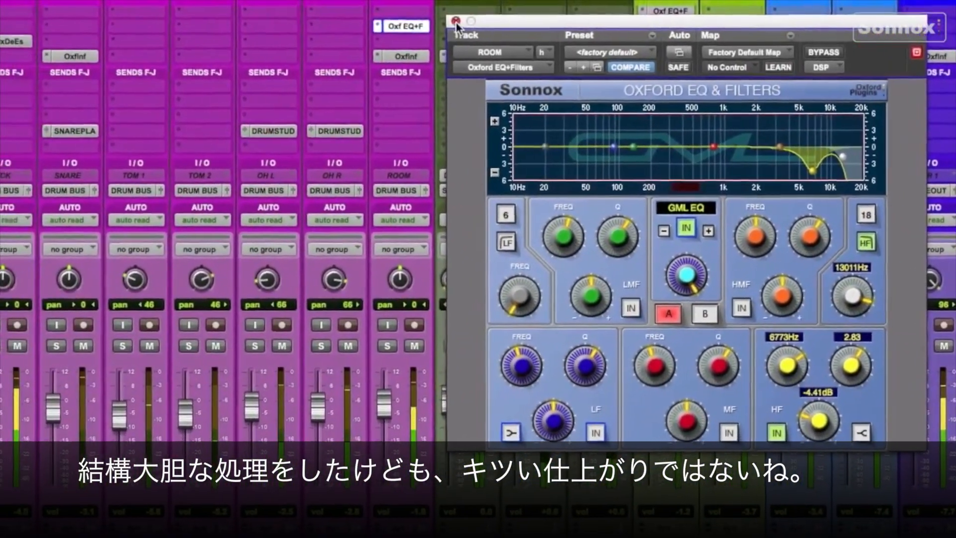
left_click(434, 19)
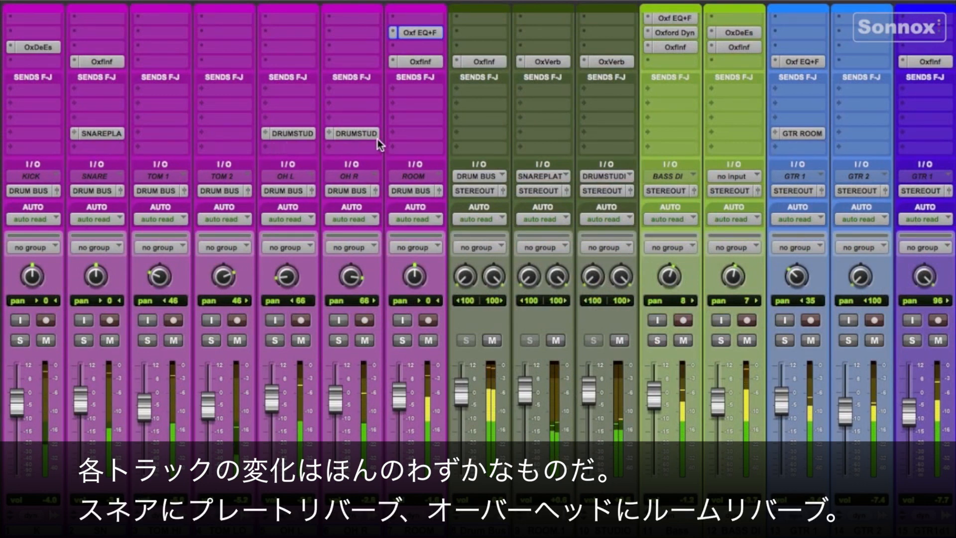
Mute the STUDIO and ROOM.1 returns and bypass the plug-ins on the kick, the snare and Drum Bus plus ROOM's Inflator
left_click(620, 341)
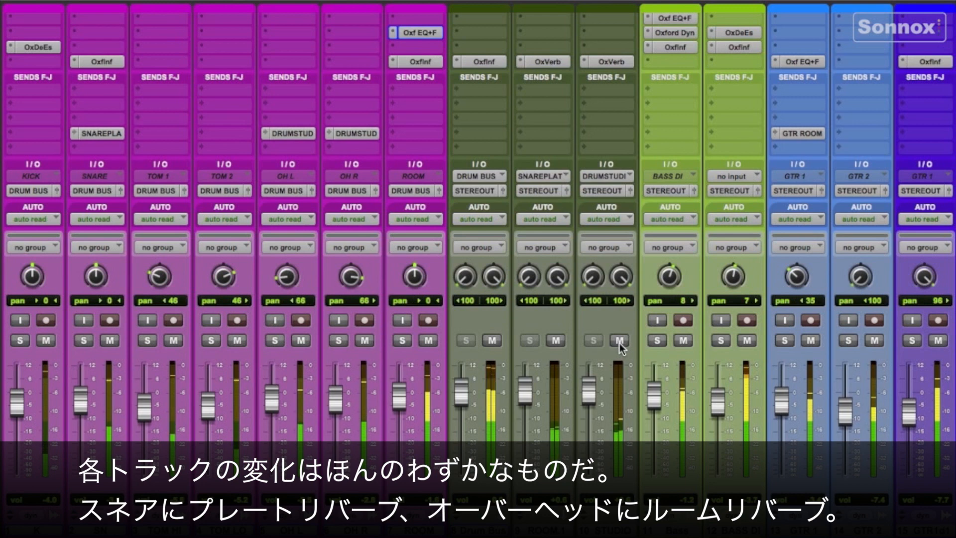
left_click(557, 341)
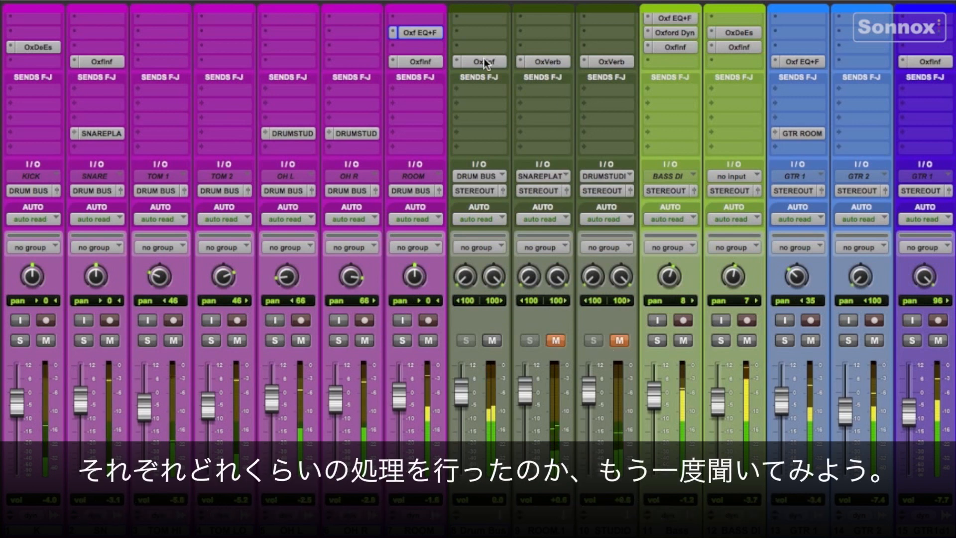
left_click(421, 62, "super")
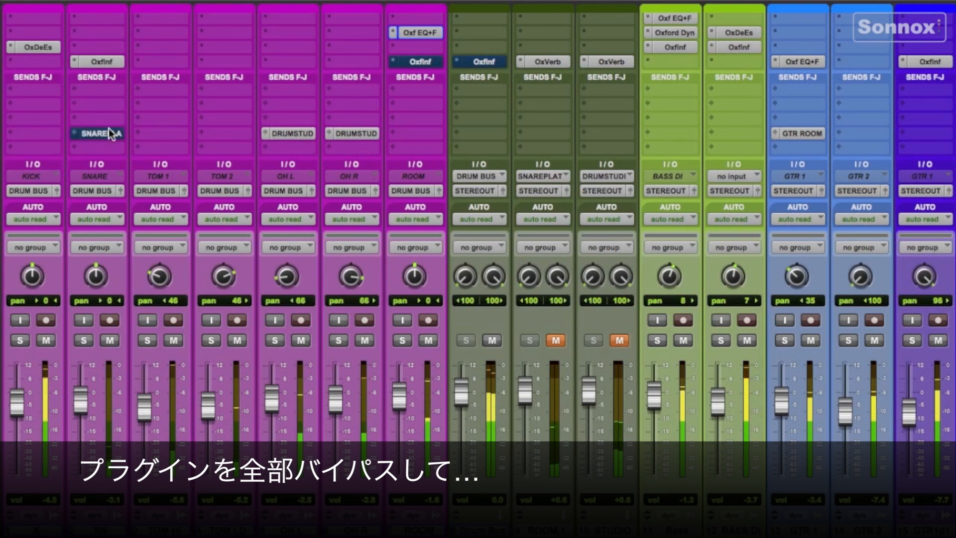
left_click(107, 61, "super")
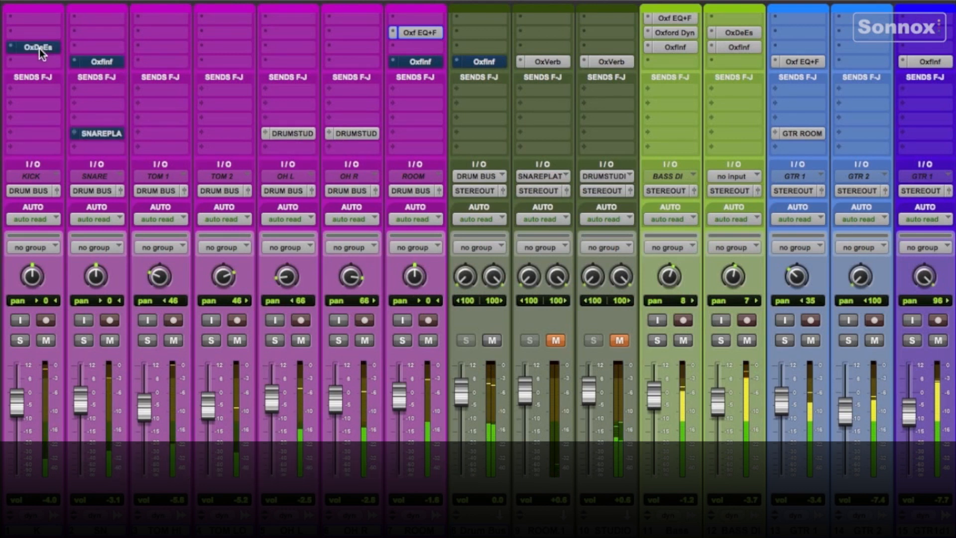
Reactivate the bypassed drum plug-ins and the snare's plate send, and unmute the ROOM.1 and STUDIO returns
left_click(92, 61, "super")
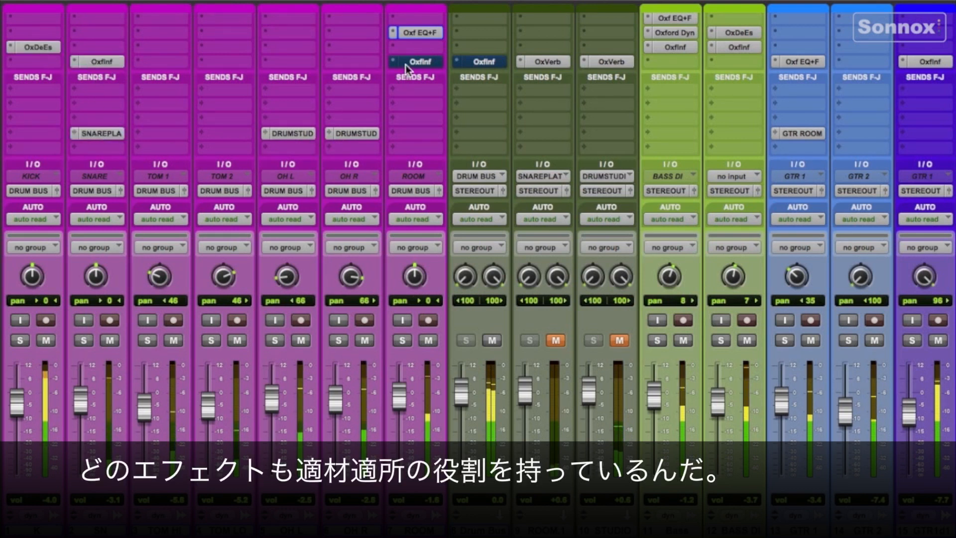
left_click(484, 62, "super")
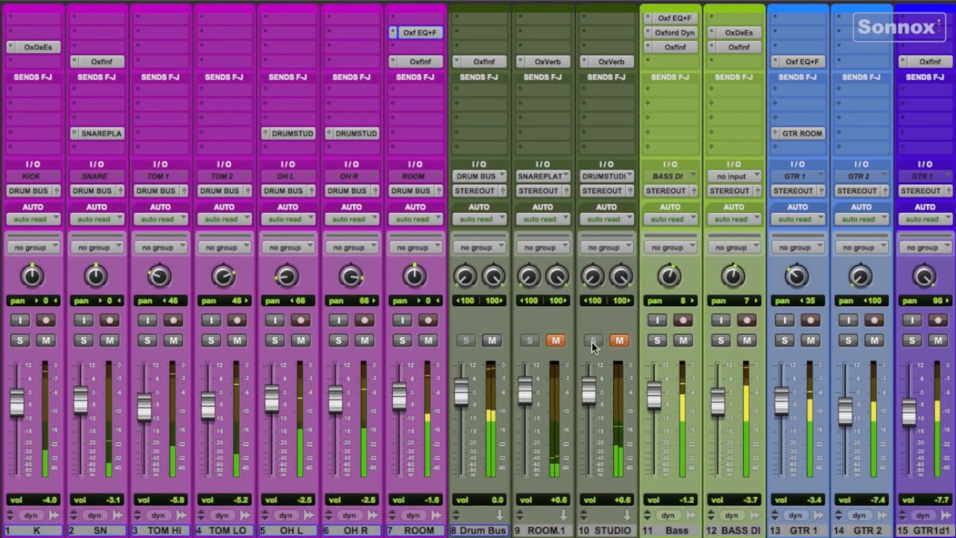
left_click(555, 341)
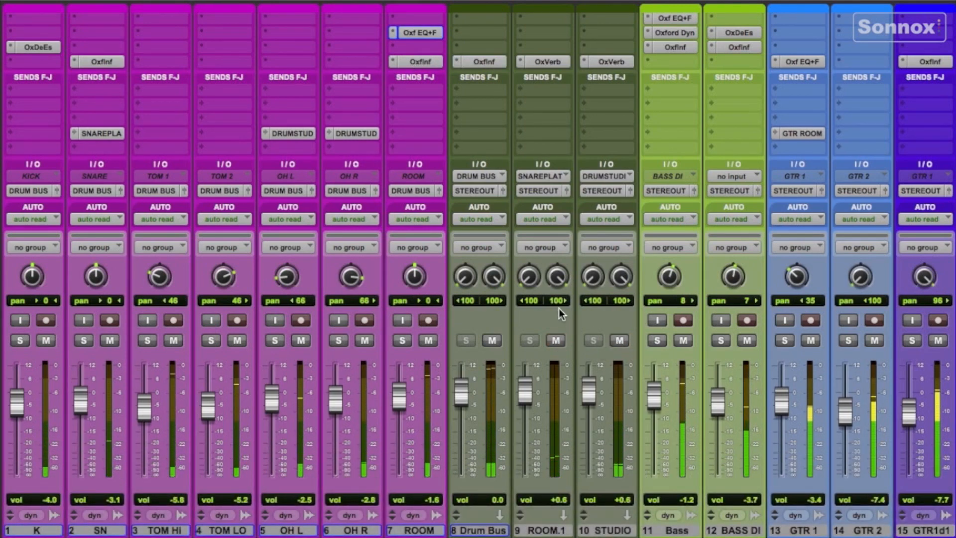